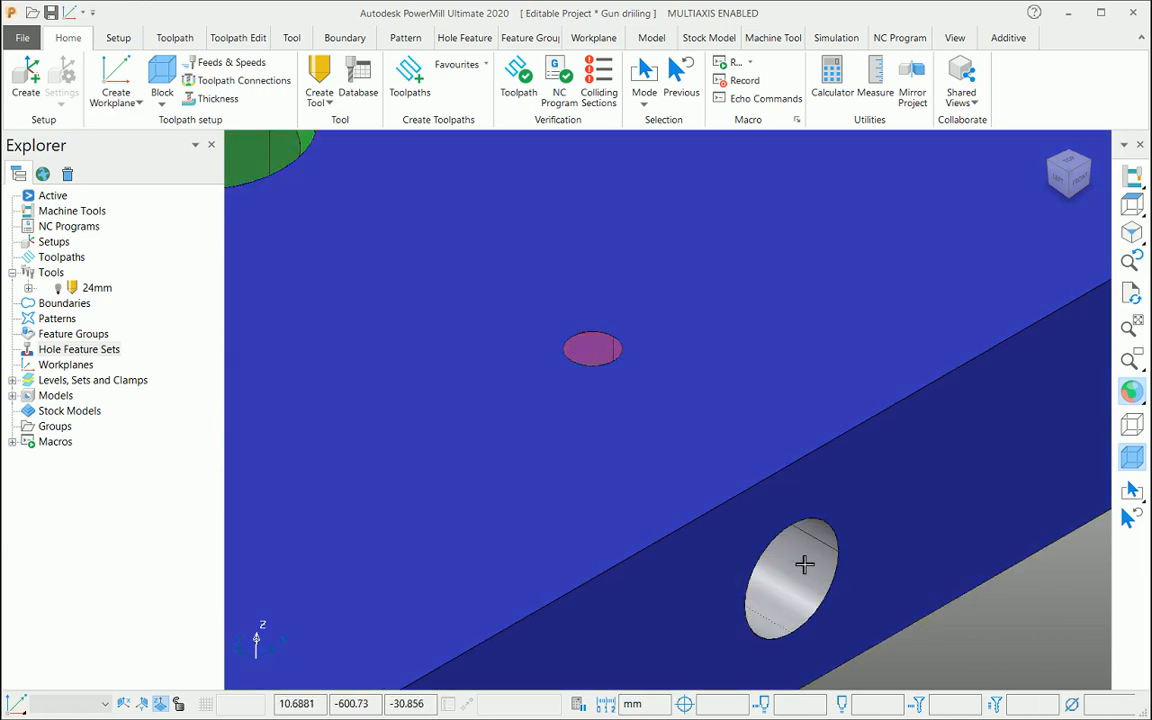
Examine where the side-drilled holes cross the large vertical holes, and view the whole plate from the top
scroll(805, 564, "down", 5)
scroll(458, 350, "up", 4)
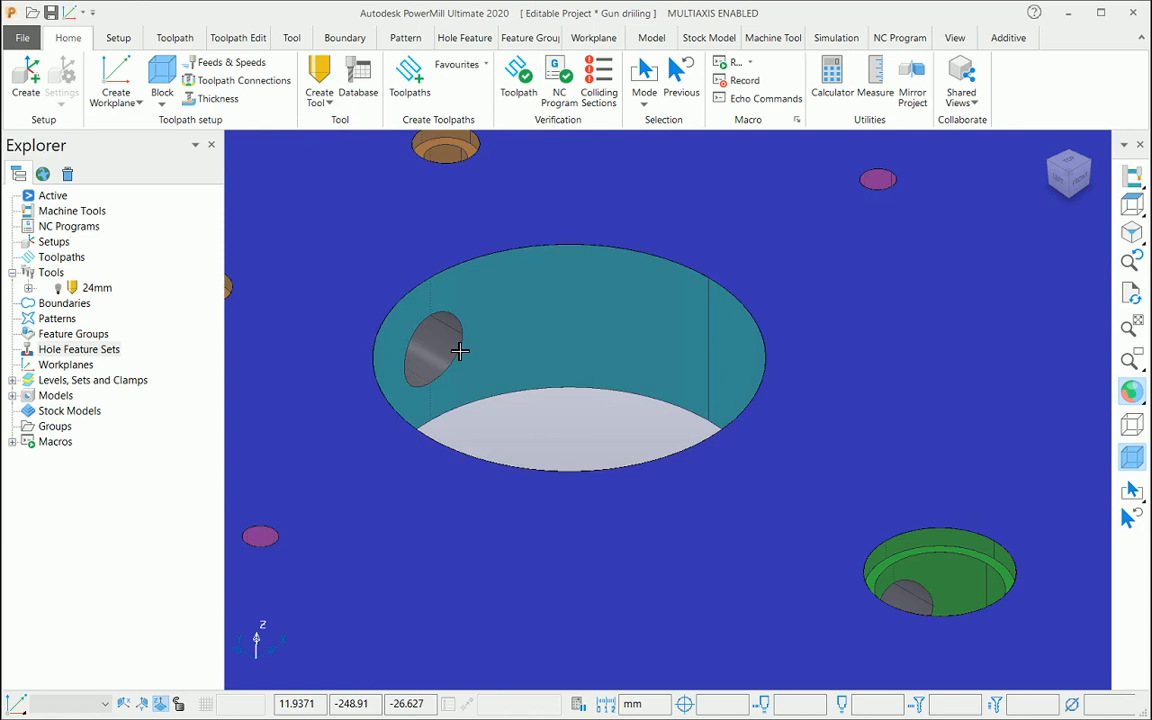
scroll(761, 360, "down", 4)
scroll(432, 463, "up", 4)
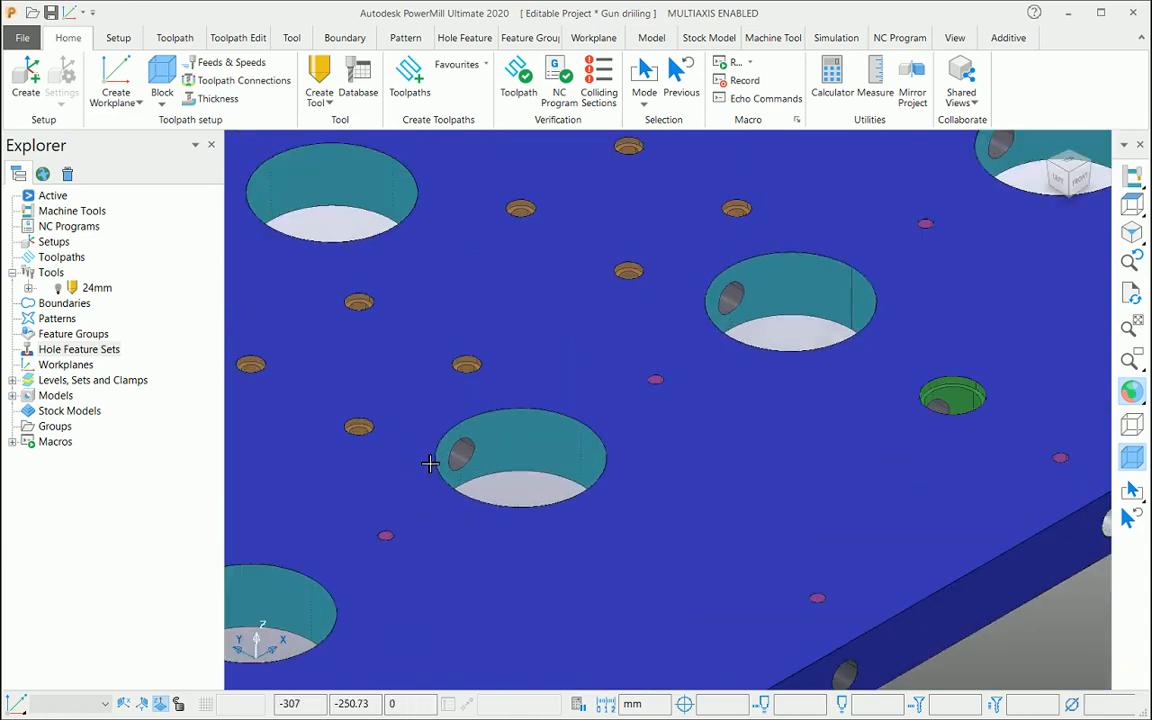
scroll(477, 463, "down", 4)
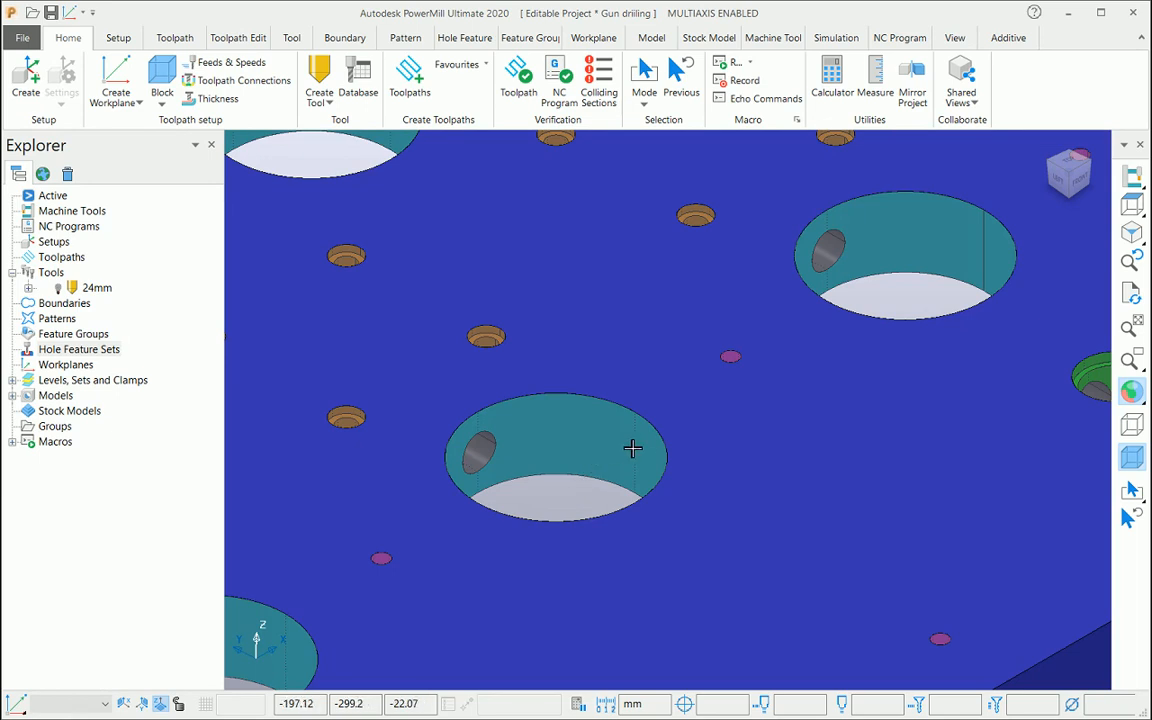
scroll(789, 535, "down", 5)
key("ctrl+5")
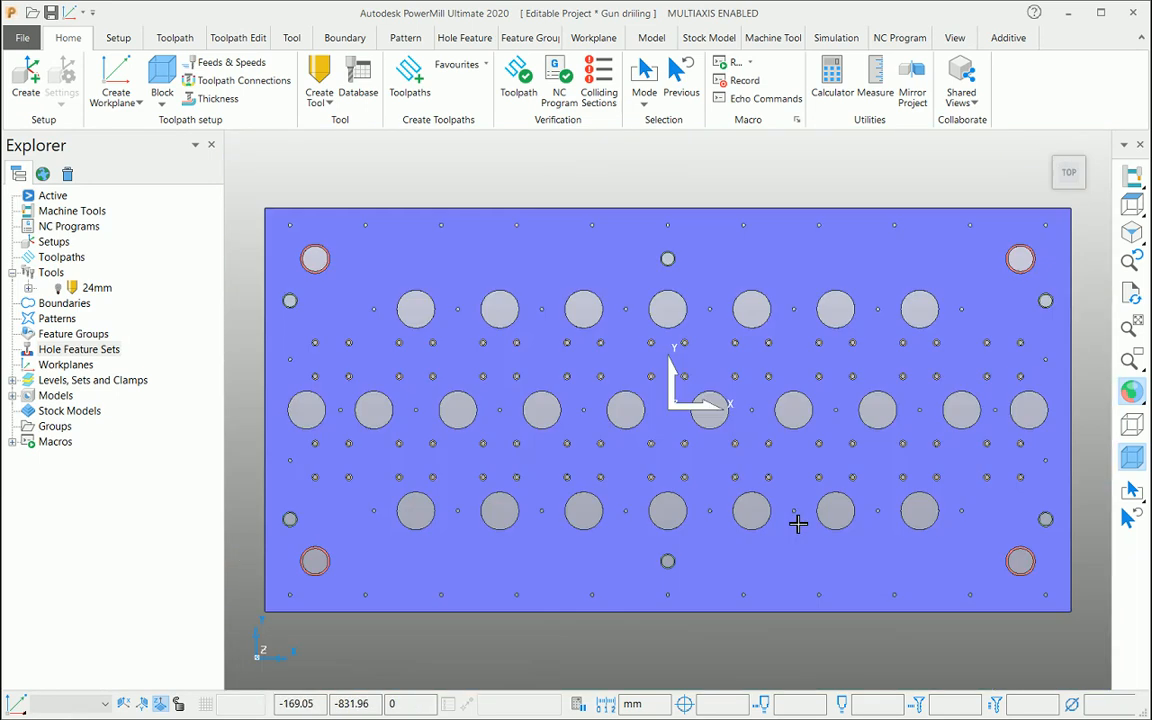
scroll(689, 417, "down", 2)
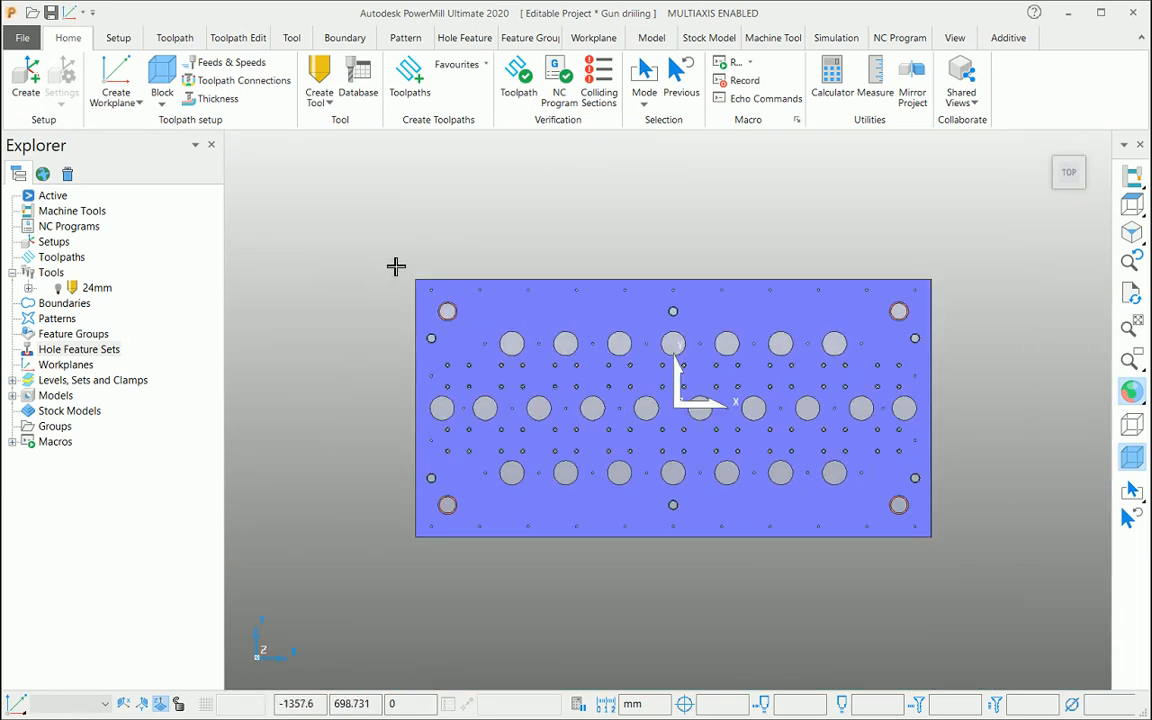
Create hole features from the whole plate model with a tolerance of 0.001
left_click_drag(396, 262, 971, 580)
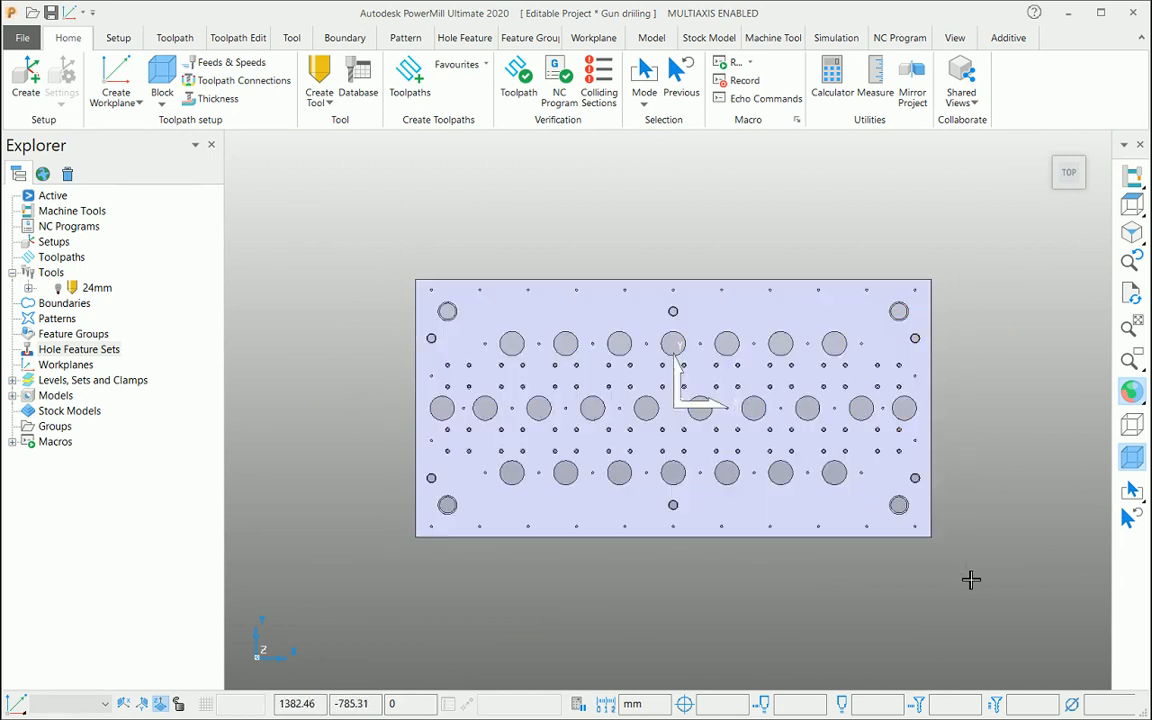
right_click(72, 357)
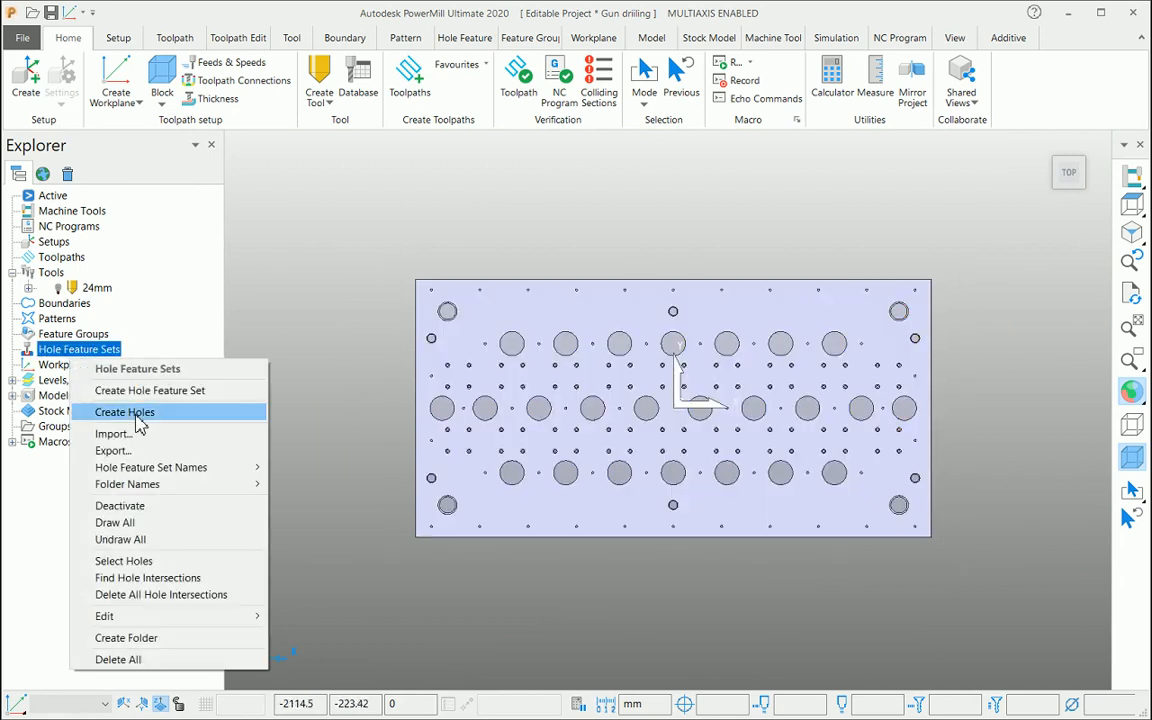
left_click(140, 426)
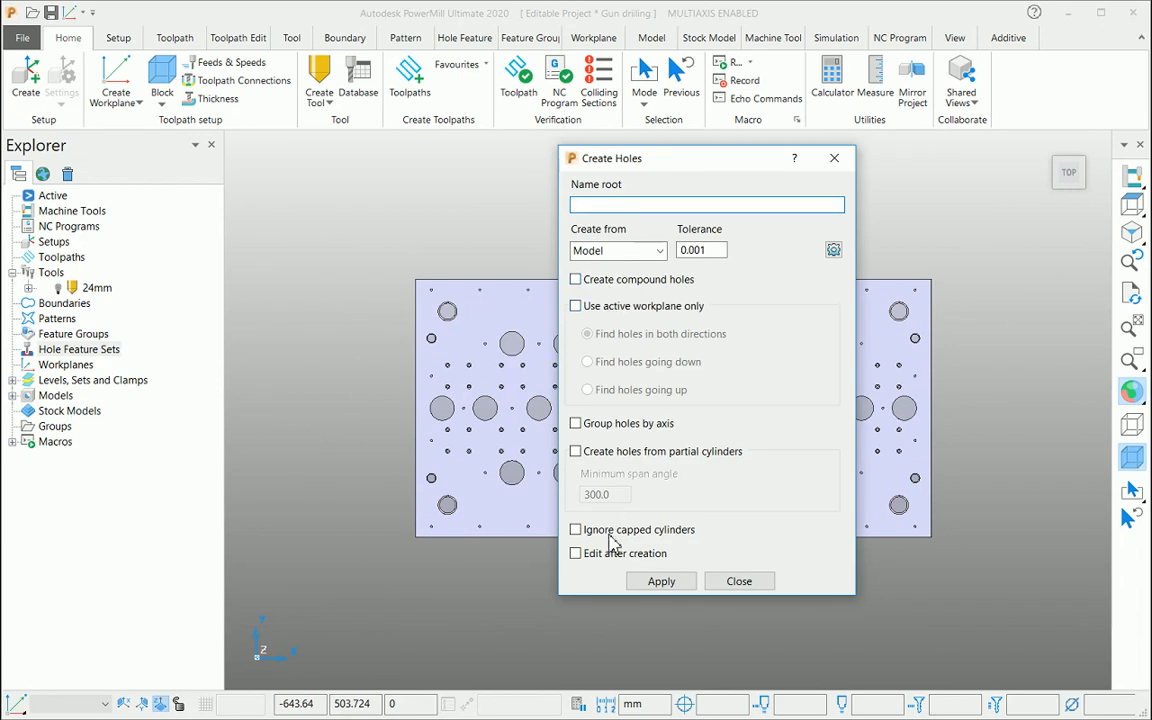
left_click(658, 581)
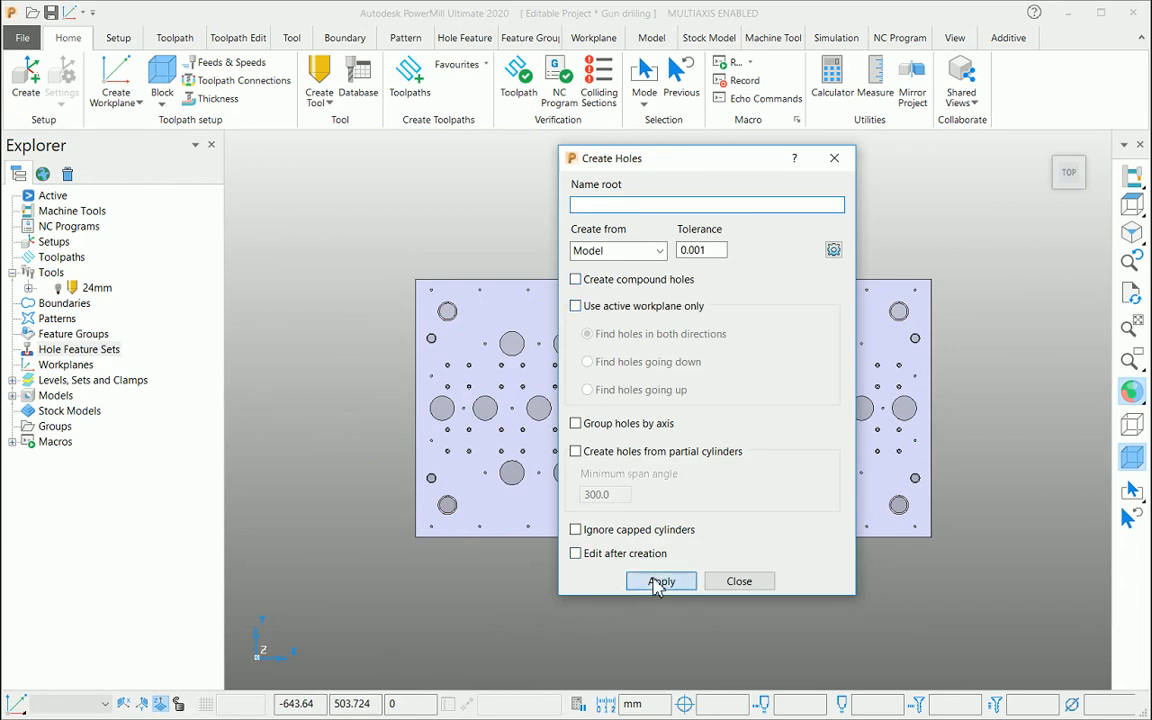
left_click(739, 581)
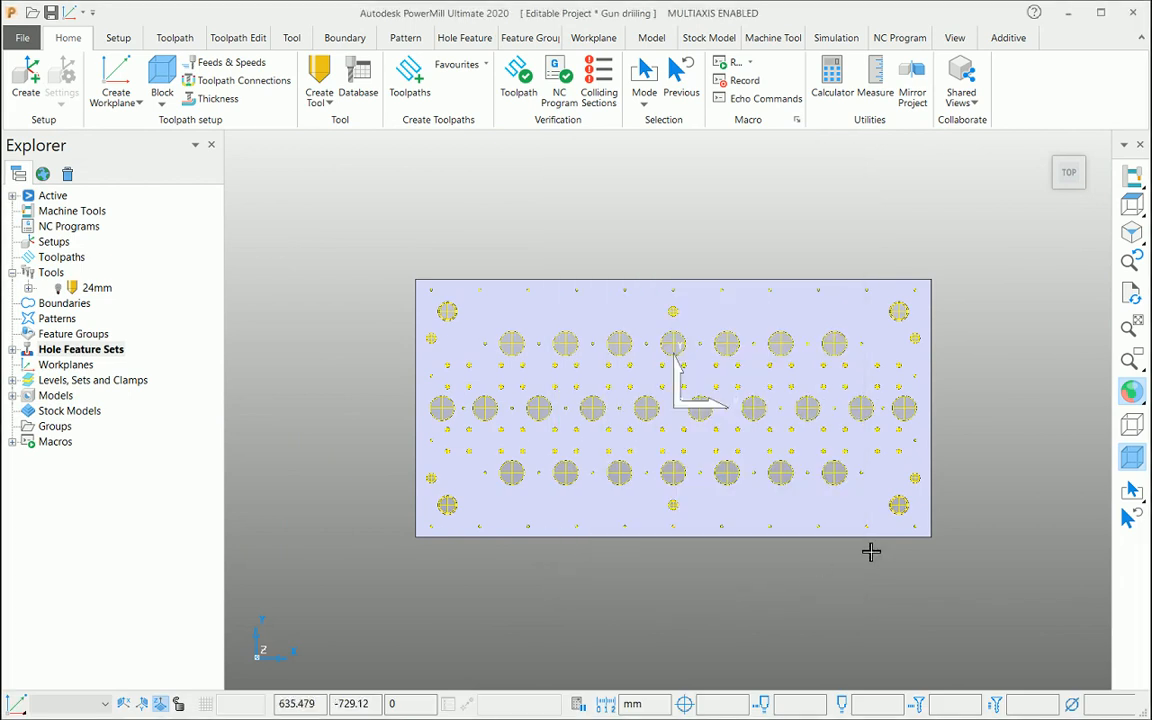
Deselect the model and turn off its shading to expose the hole features
left_click(993, 426)
scroll(671, 422, "up", 2)
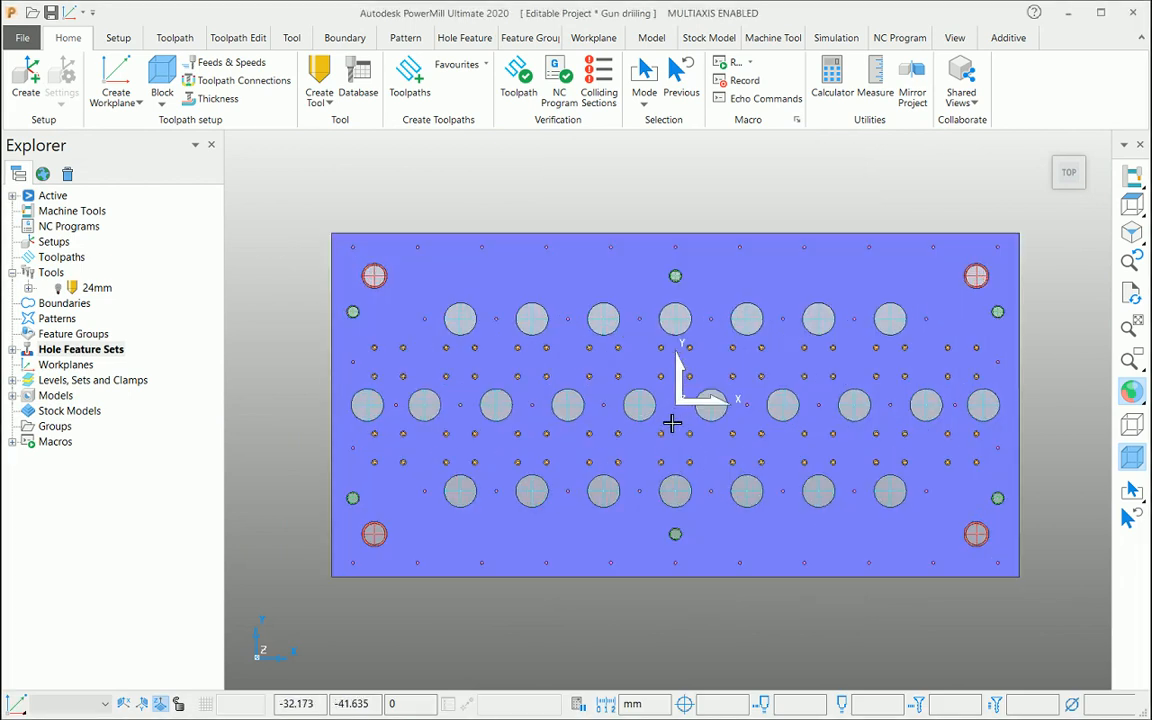
left_click(1130, 393)
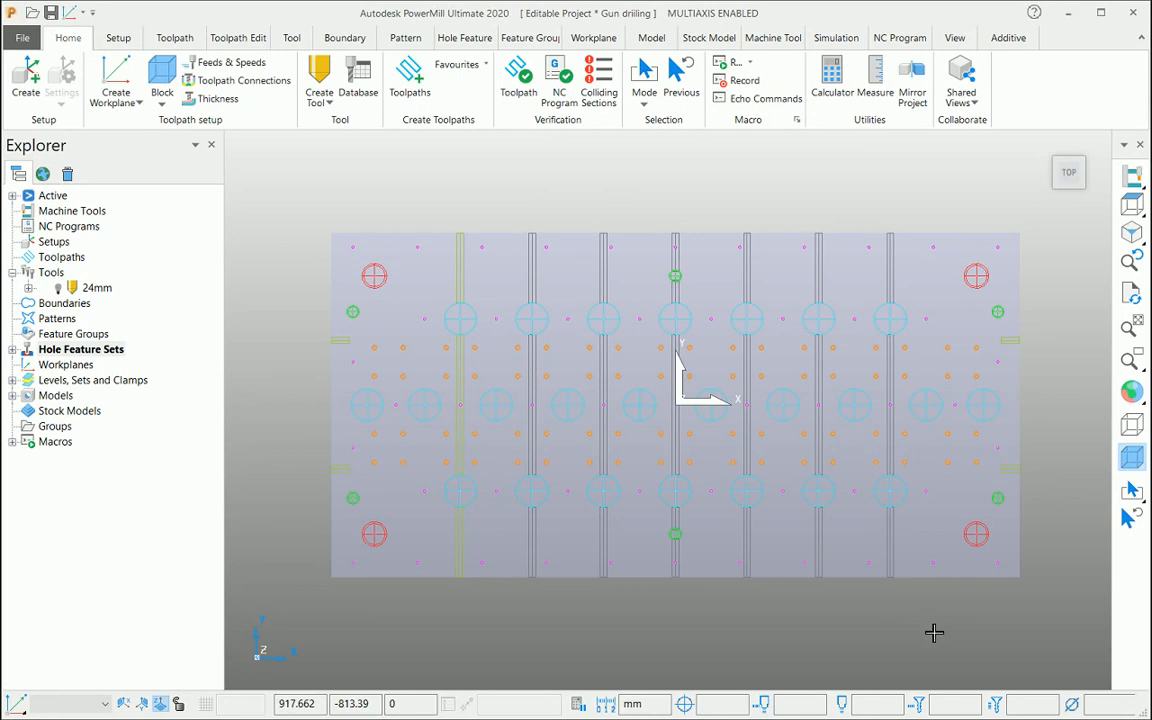
left_click_drag(903, 559, 421, 526)
left_click_drag(909, 277, 442, 275)
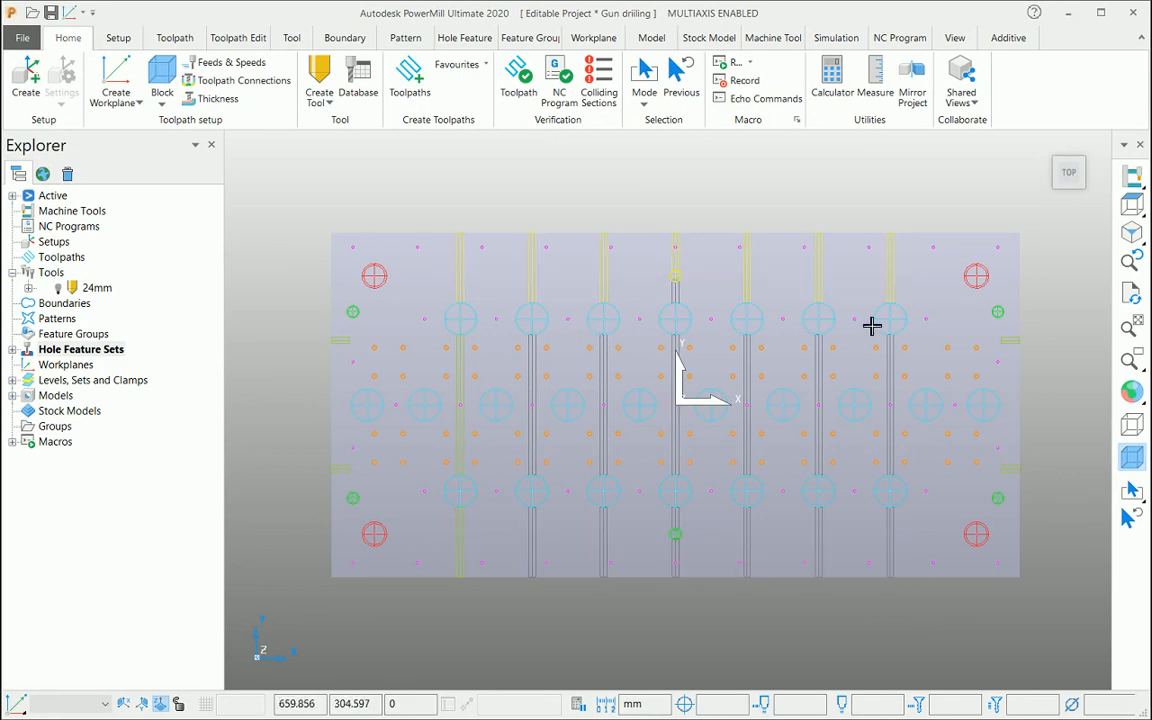
left_click(909, 627)
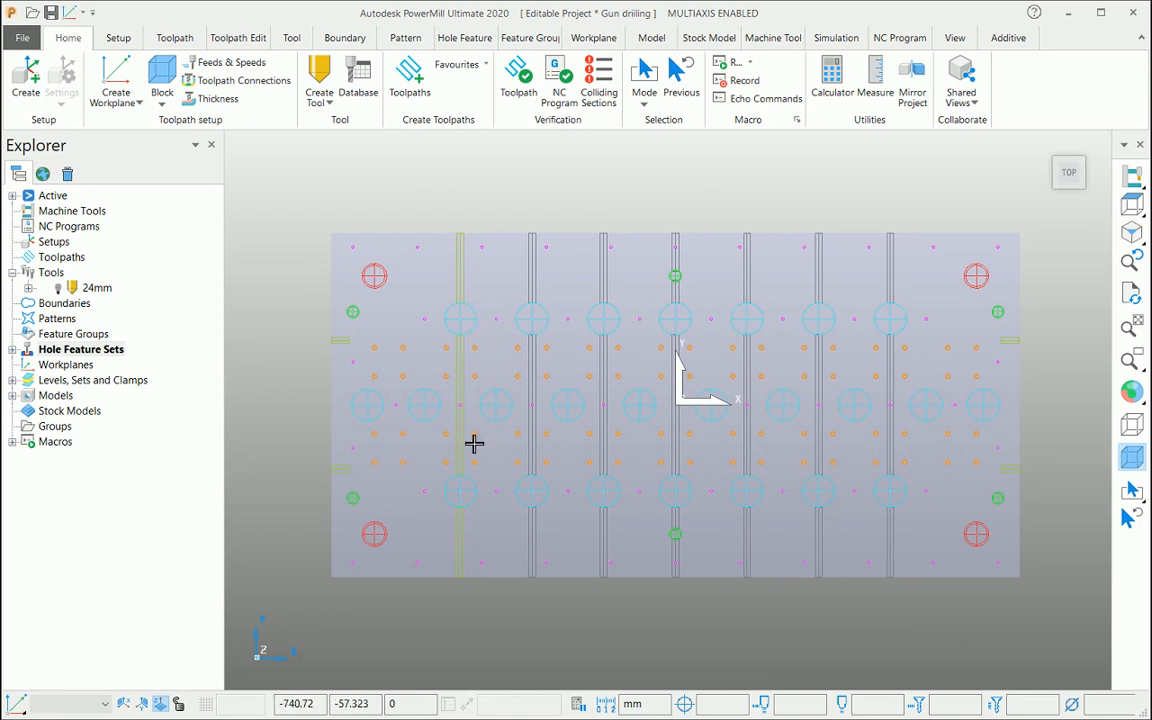
Delete all hole features except the seven horizontal holes at the negative-Y edge and the two rows of seven large holes they cross
left_click_drag(904, 572, 436, 627)
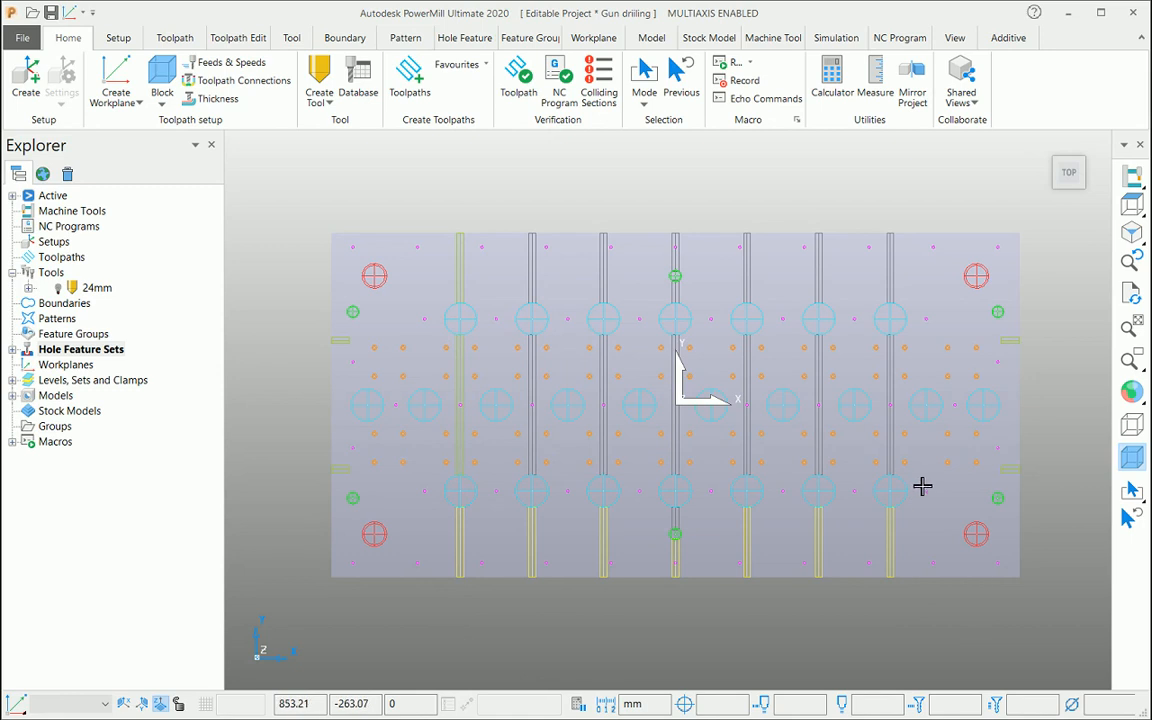
left_click_drag(916, 481, 459, 490)
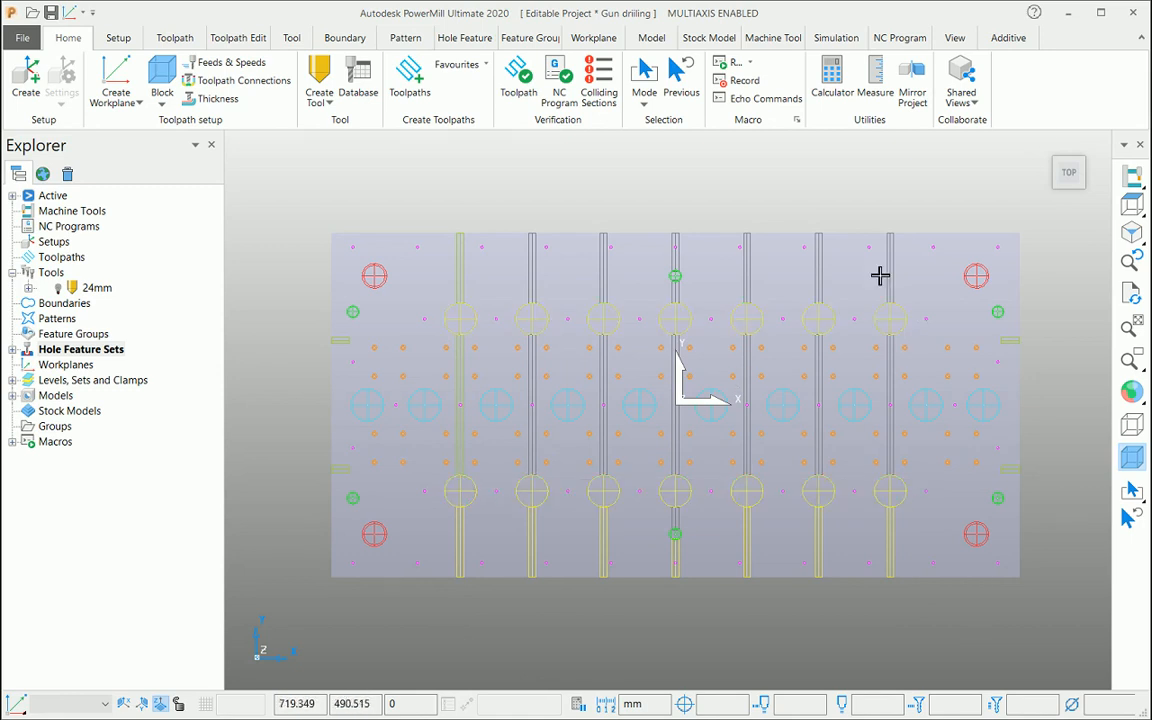
right_click(832, 312)
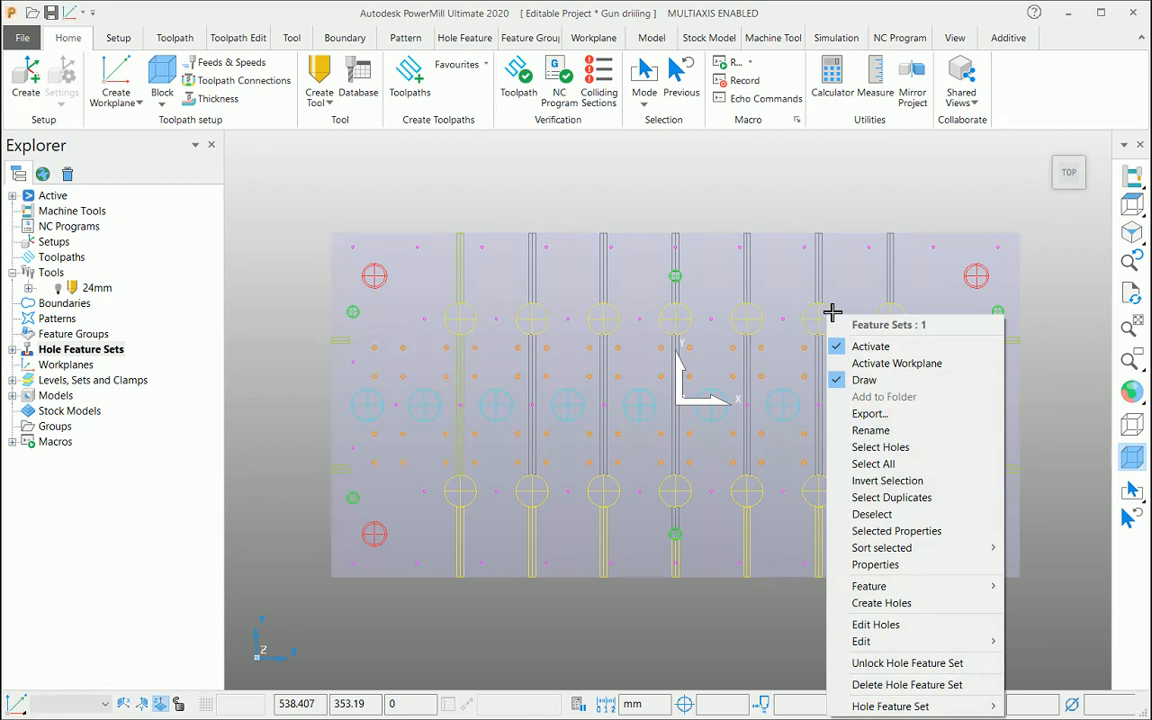
left_click(912, 484)
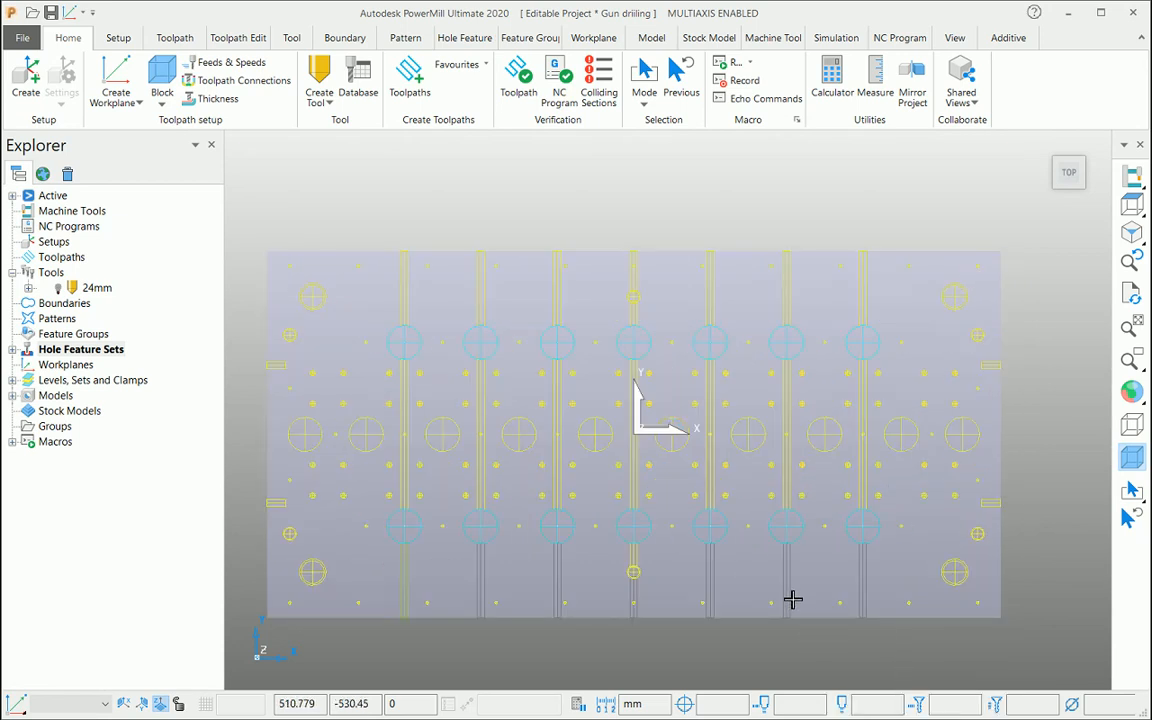
key("Delete")
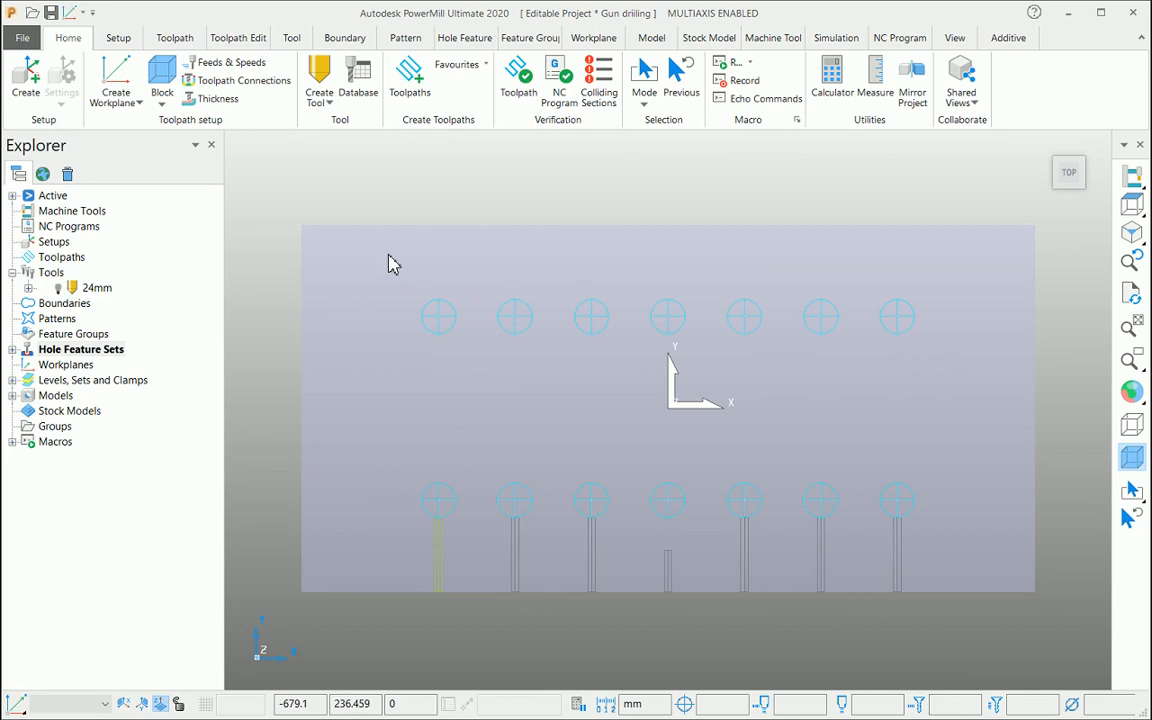
Check the block's Y length and set the depth of the seven remaining horizontal holes to 1219.2 mm
left_click(164, 75)
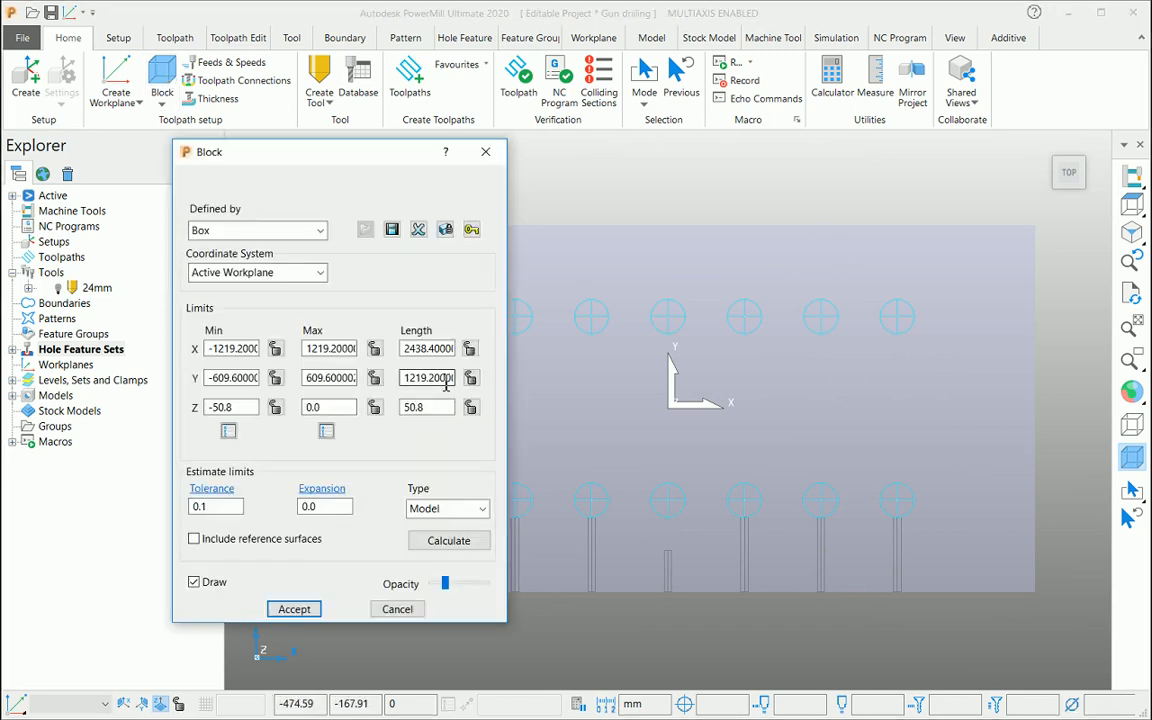
left_click(303, 609)
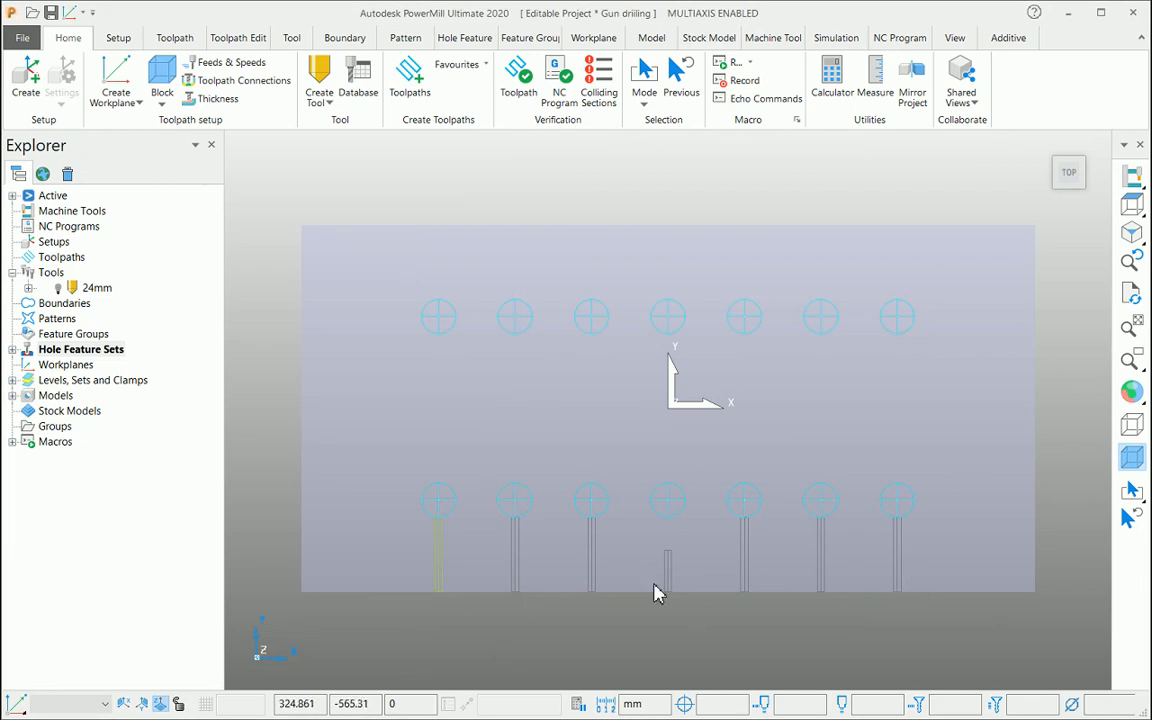
left_click_drag(913, 574, 396, 576)
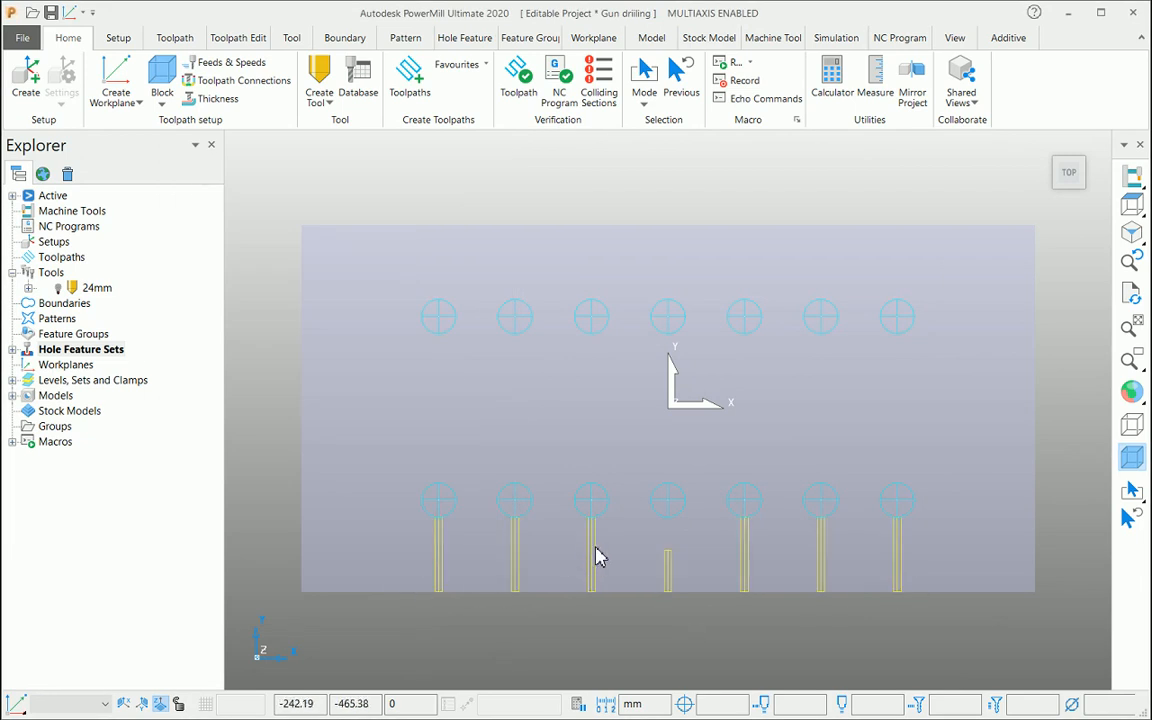
right_click(597, 555)
left_click(652, 465)
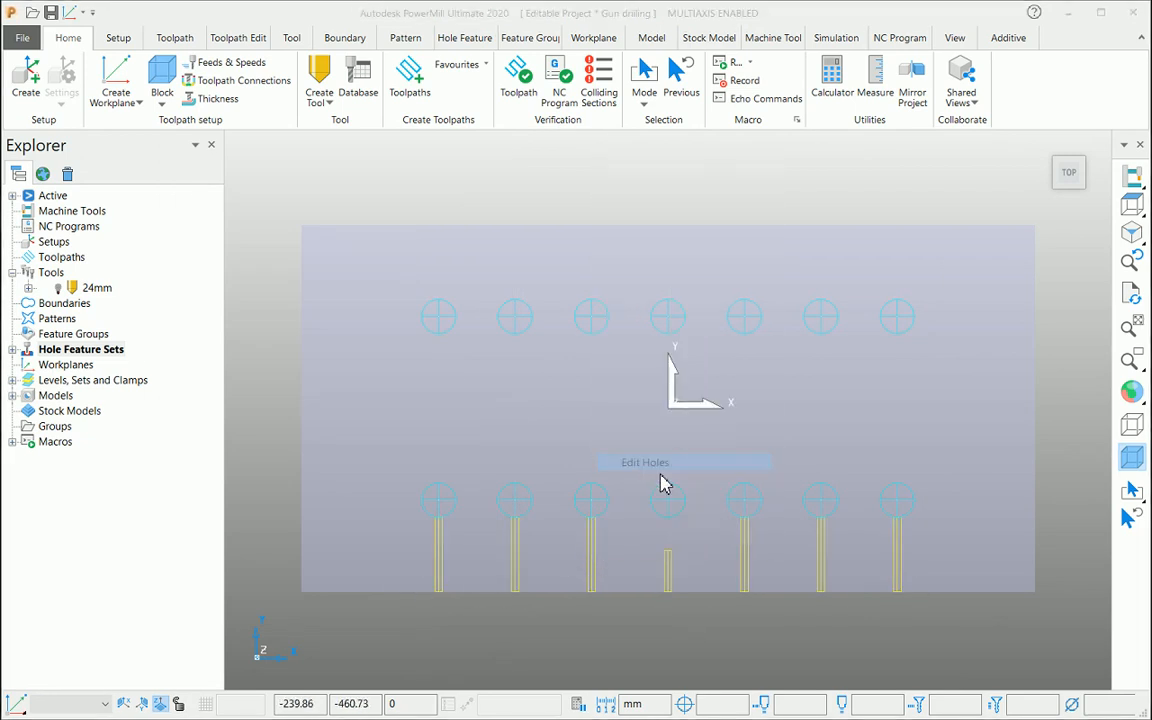
left_click(78, 453)
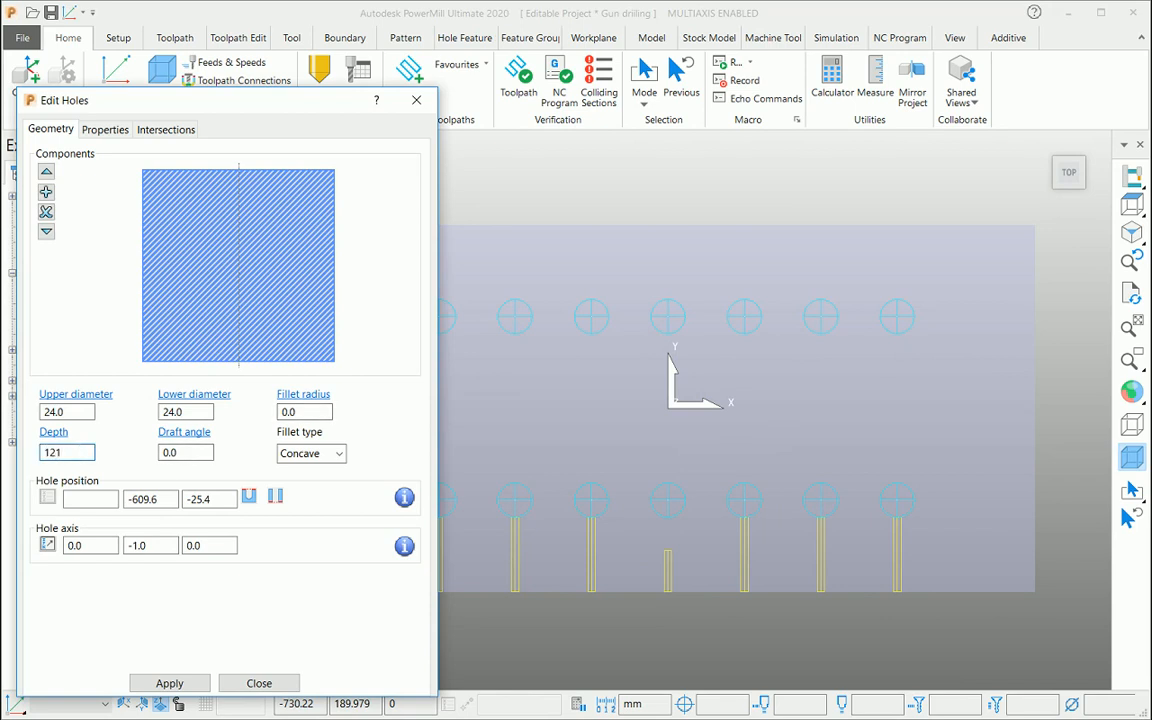
type("1219.2")
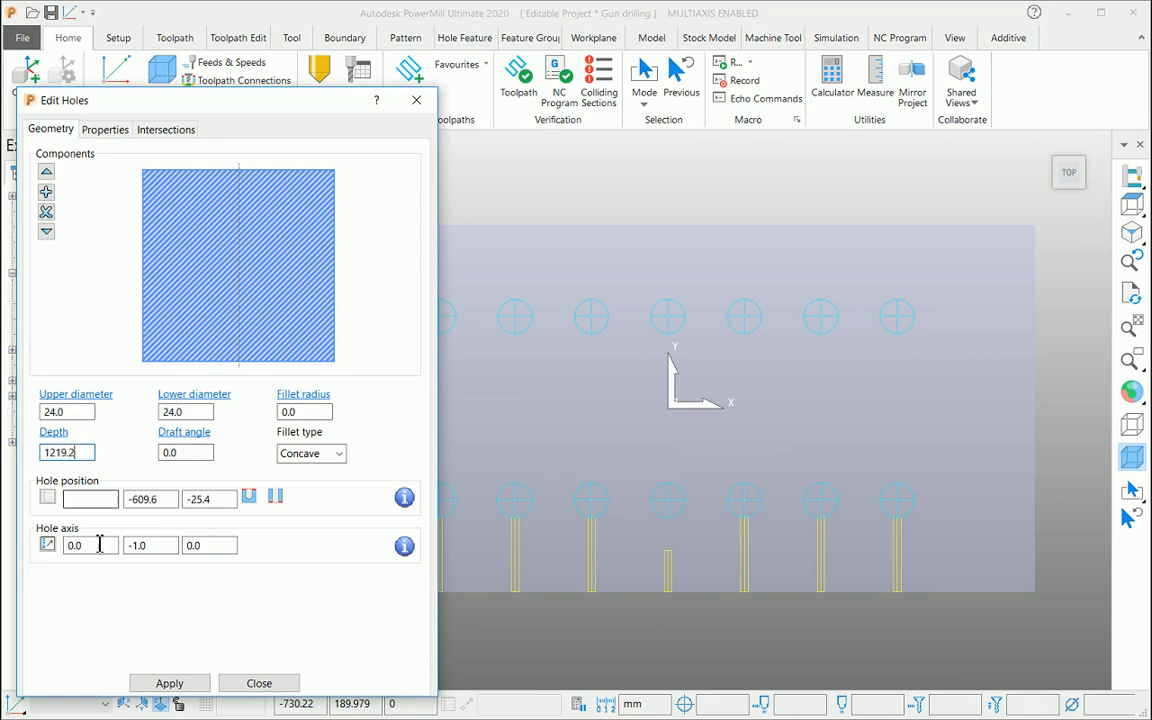
left_click(168, 683)
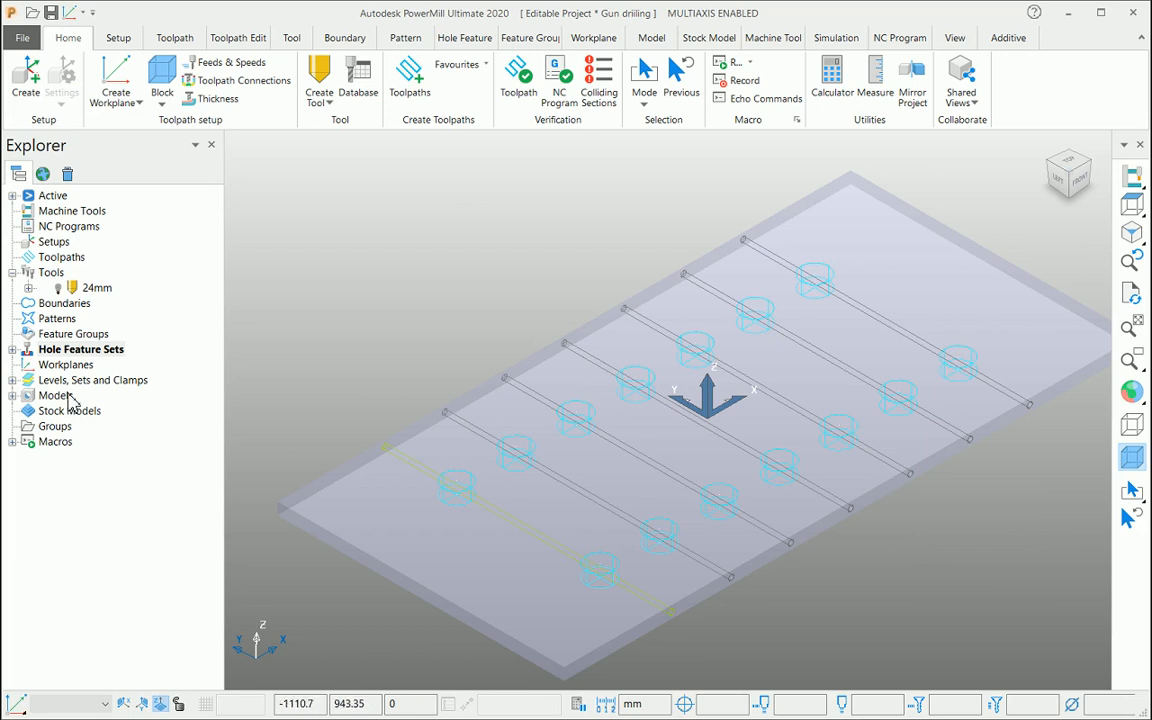
Find the hole intersections for the hole feature sets and inspect them where a horizontal hole crosses a large hole
left_click(18, 349)
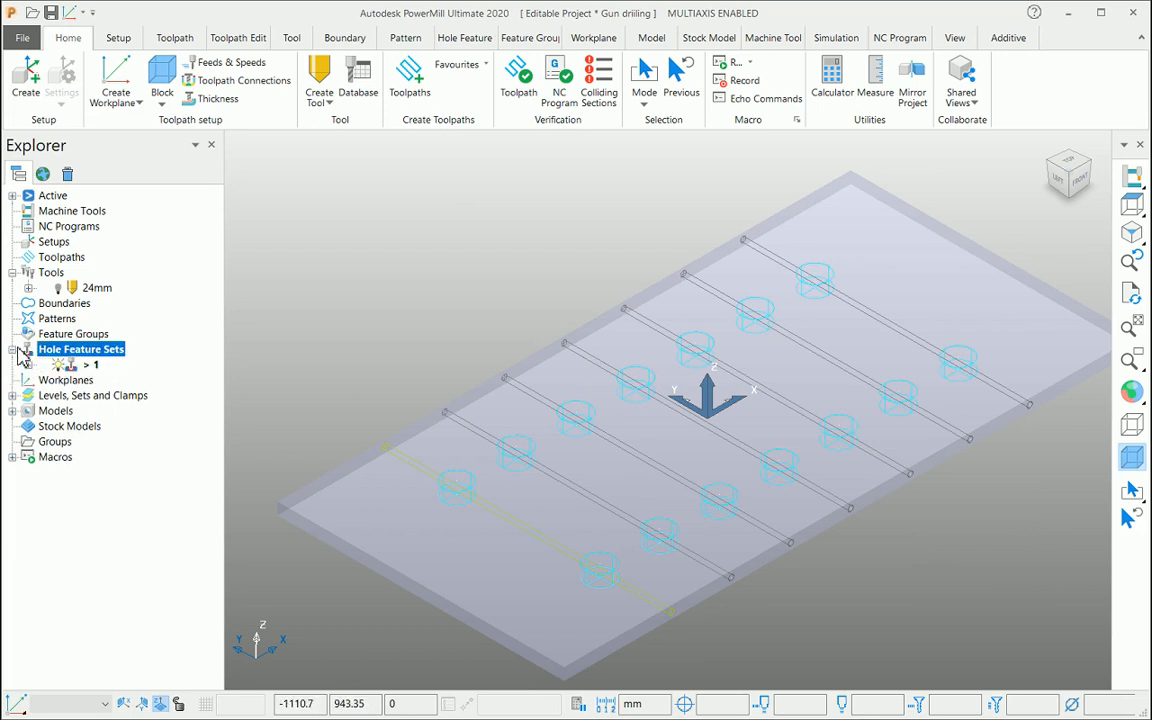
right_click(90, 361)
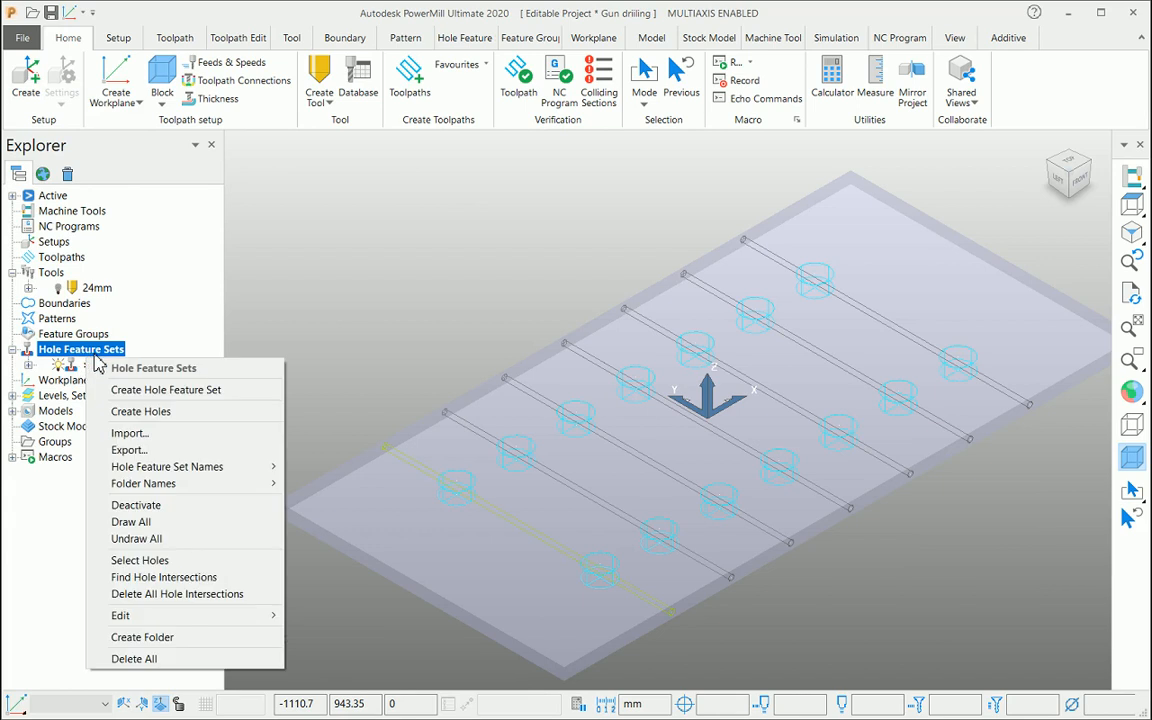
left_click(185, 580)
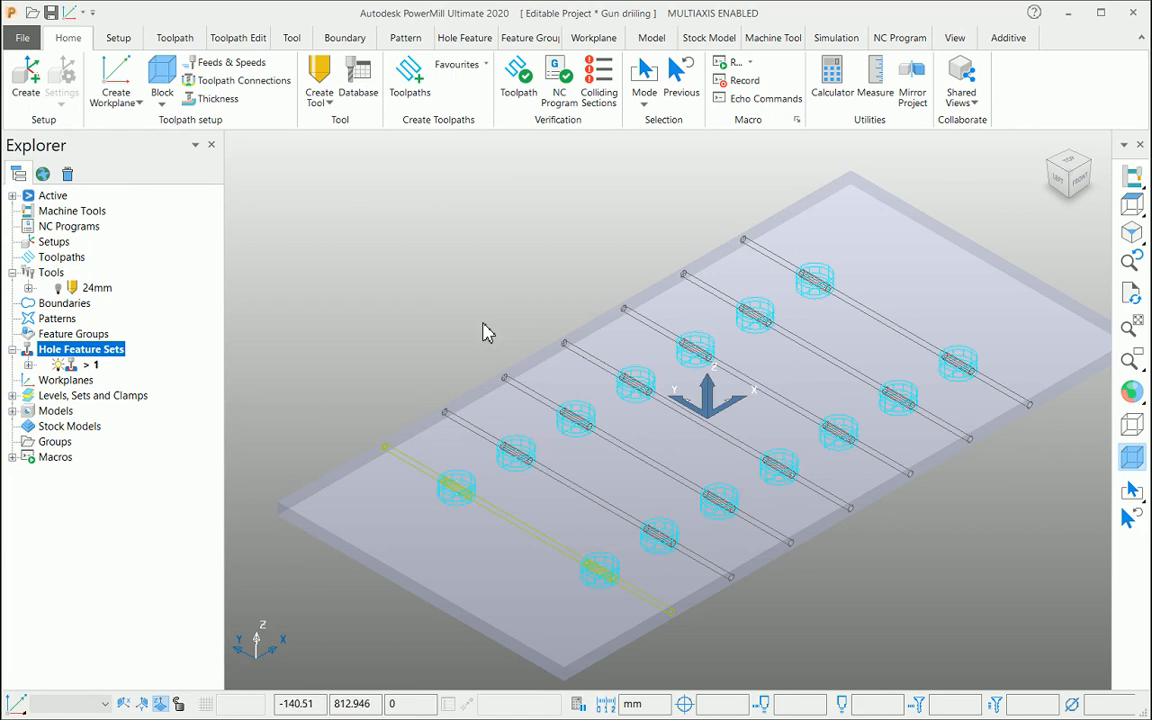
key("ctrl+5")
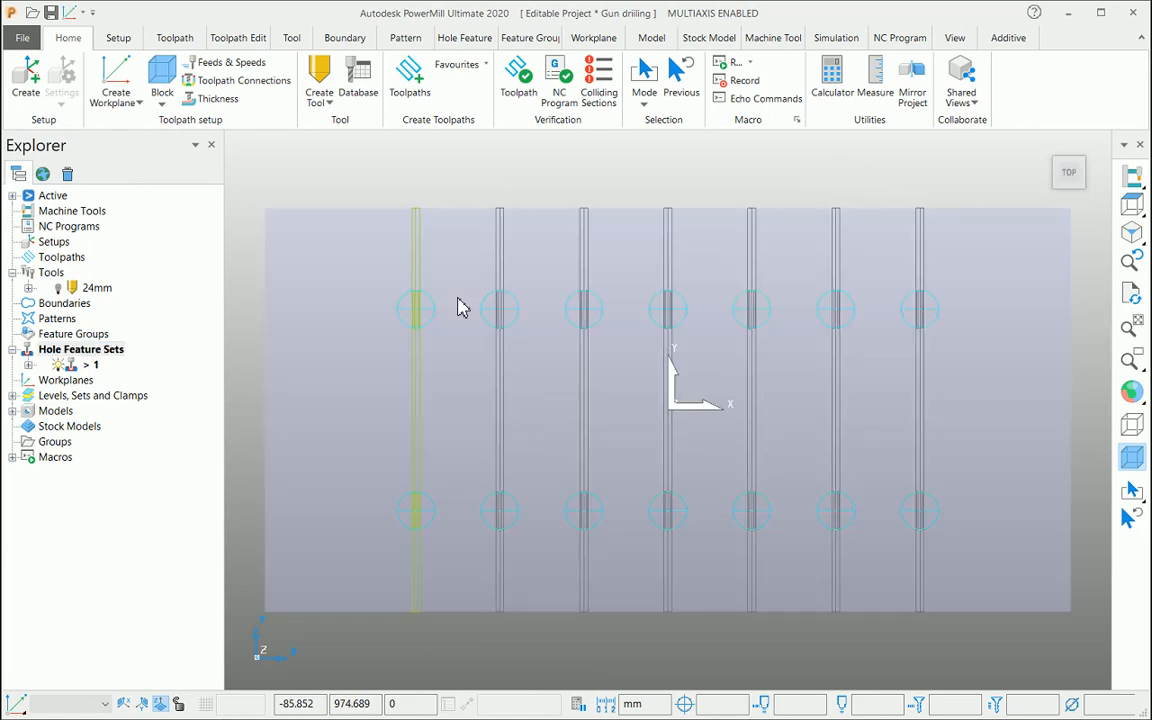
scroll(580, 305, "up", 4)
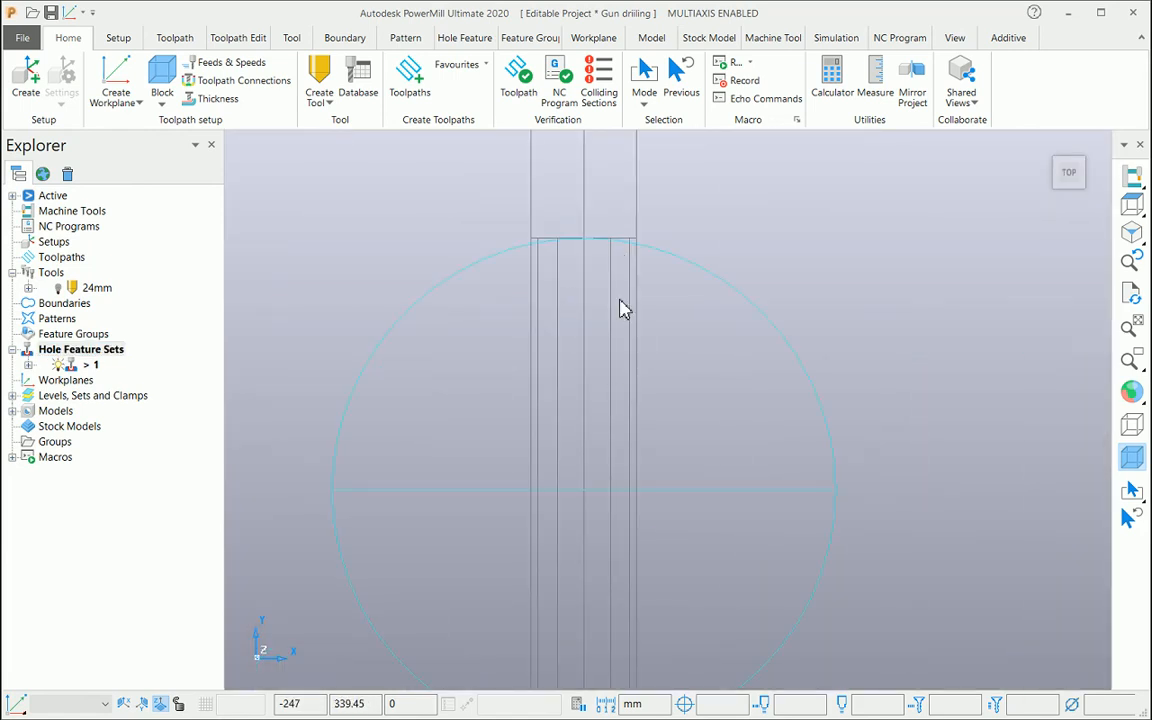
scroll(622, 280, "down", 2)
scroll(643, 301, "down", 2)
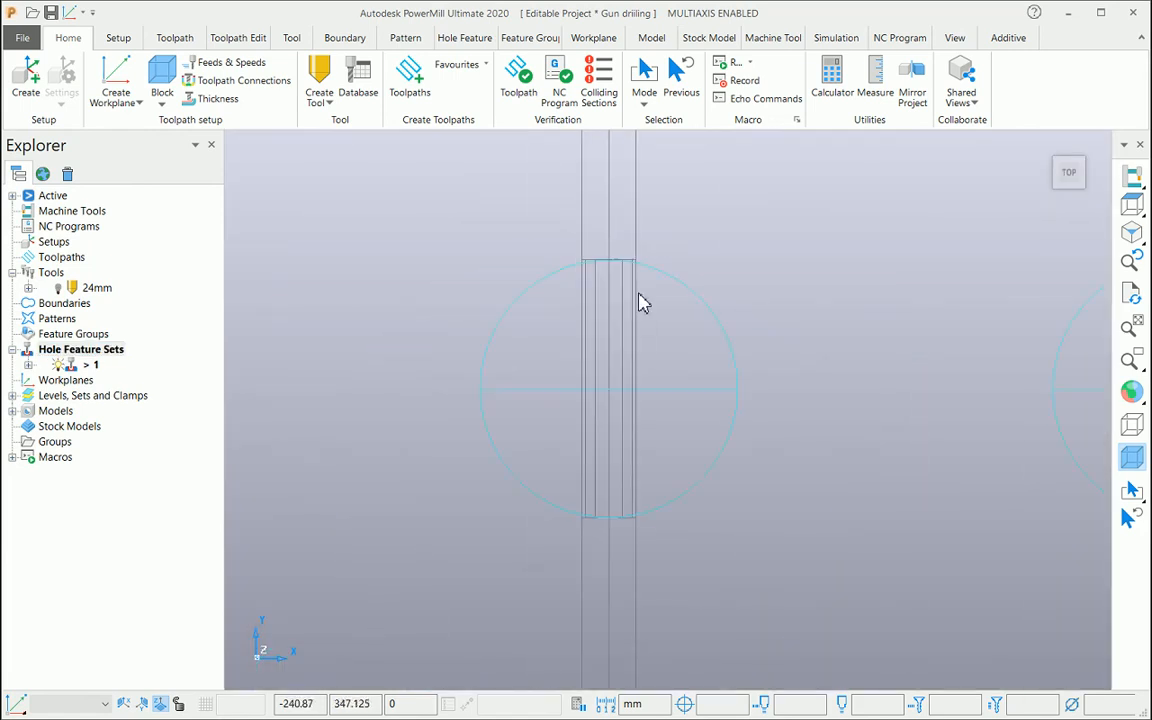
scroll(690, 335, "down", 1)
key("ctrl+1")
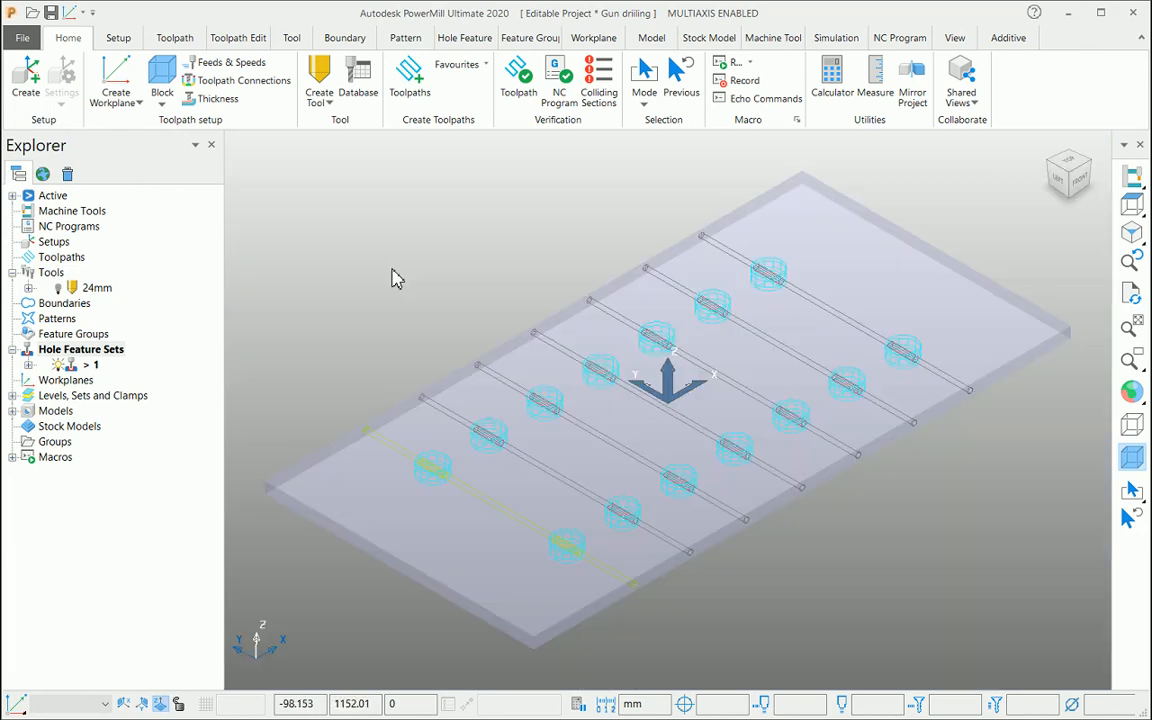
Start a new toolpath with the Drilling strategy from the Drilling category
left_click(408, 84)
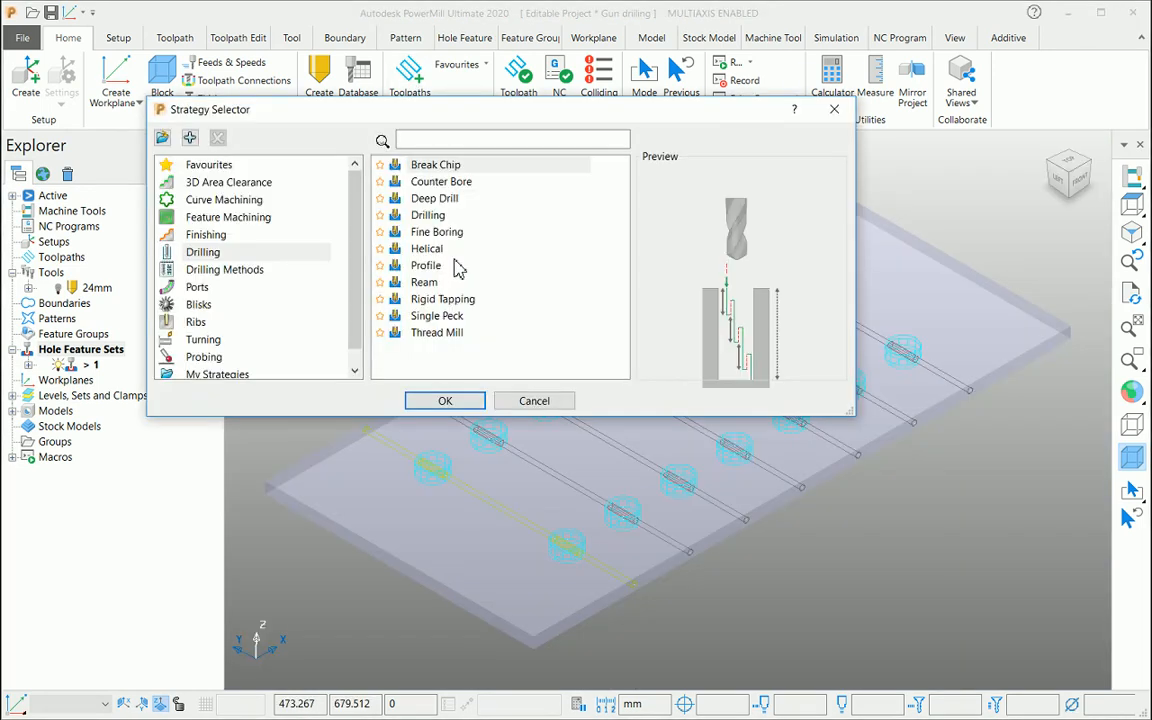
left_click(190, 251)
left_click(440, 217)
left_click(440, 399)
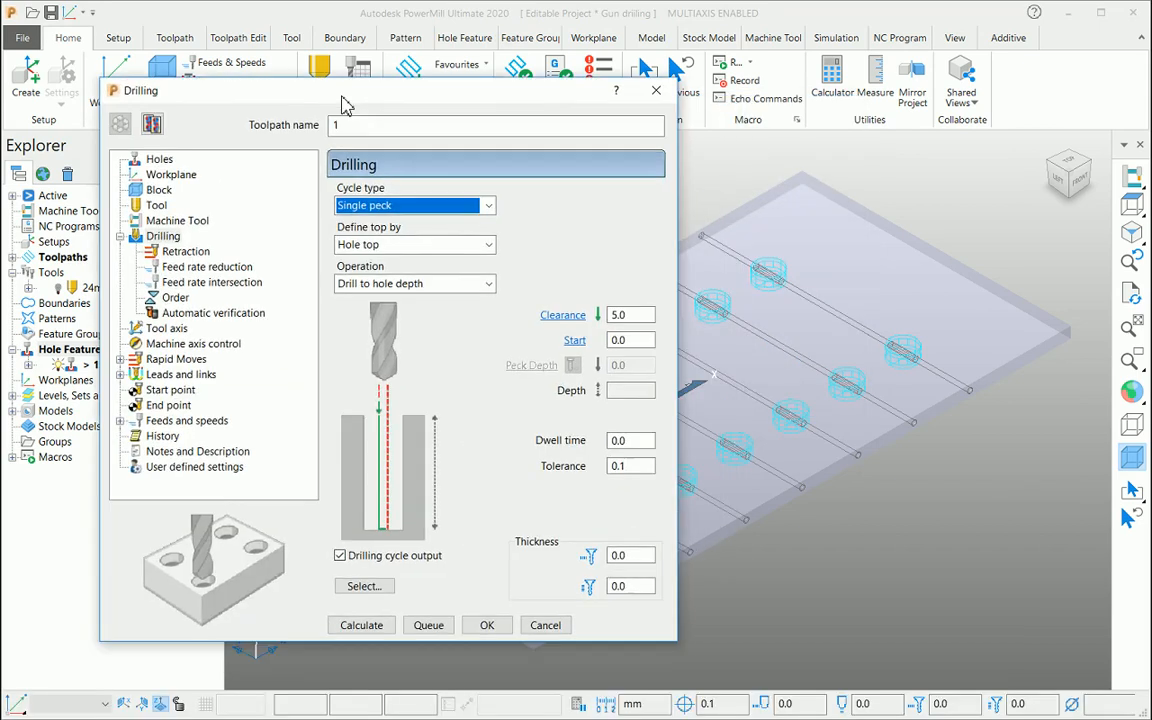
Assign the existing 24mm drill to the toolpath and return to the Drilling settings
left_click_drag(342, 97, 329, 91)
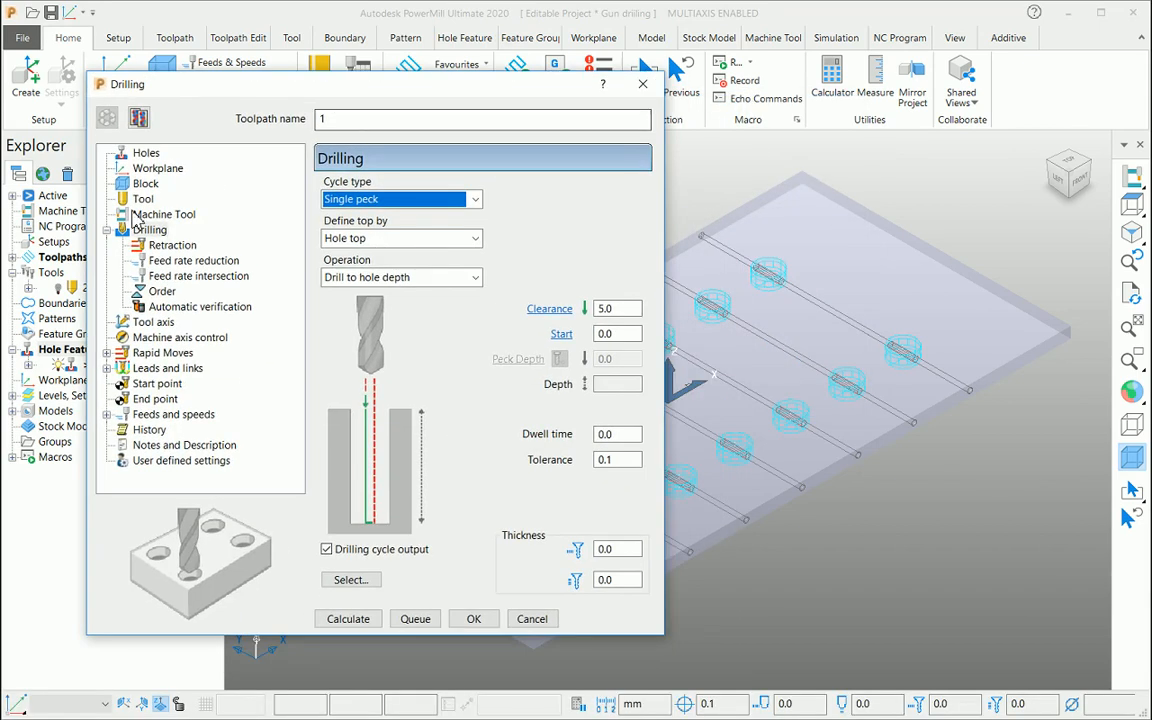
left_click(148, 197)
left_click(511, 193)
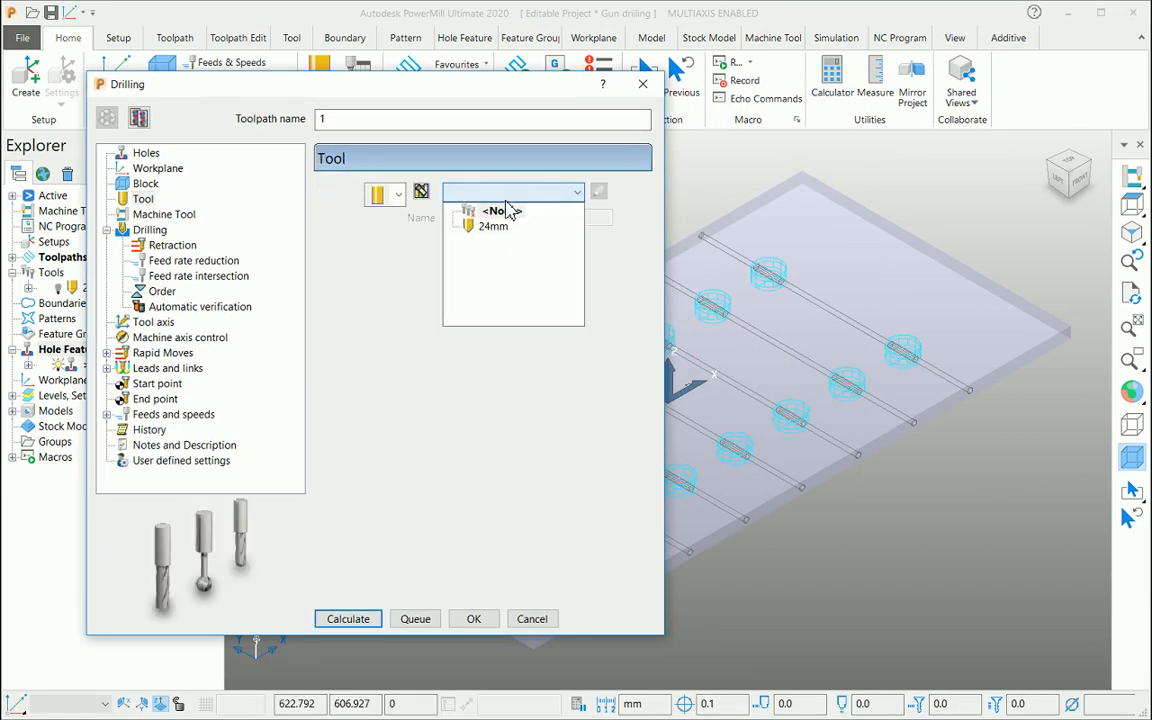
left_click(488, 225)
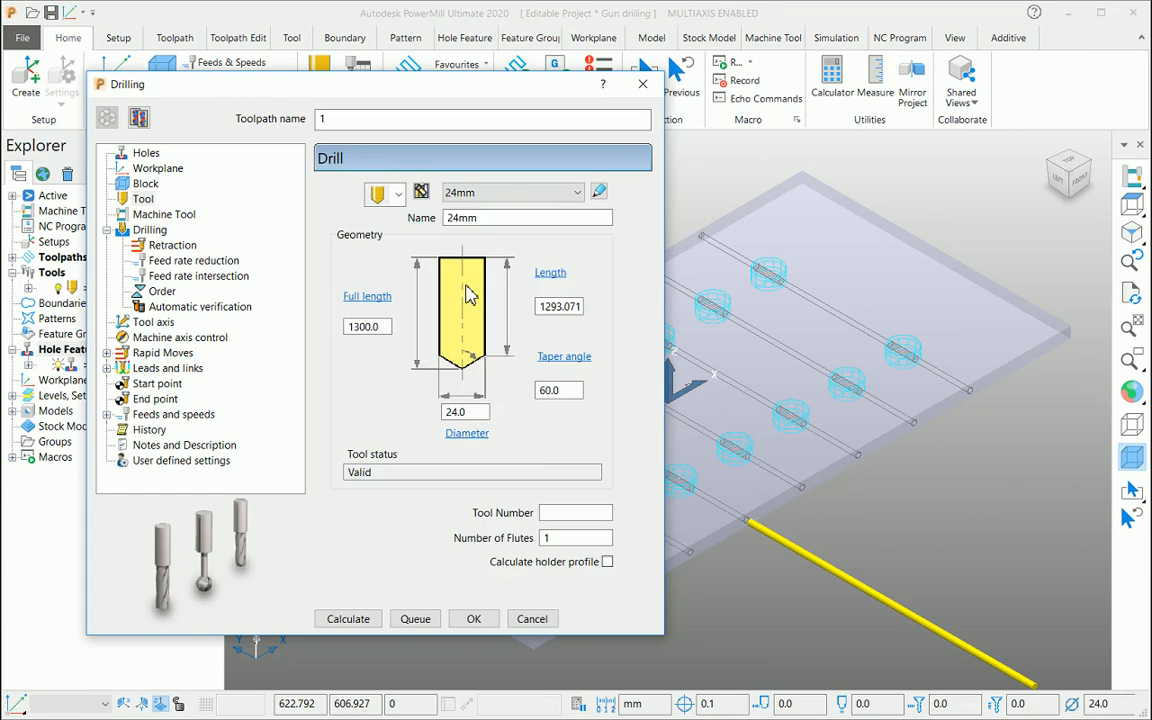
left_click(141, 230)
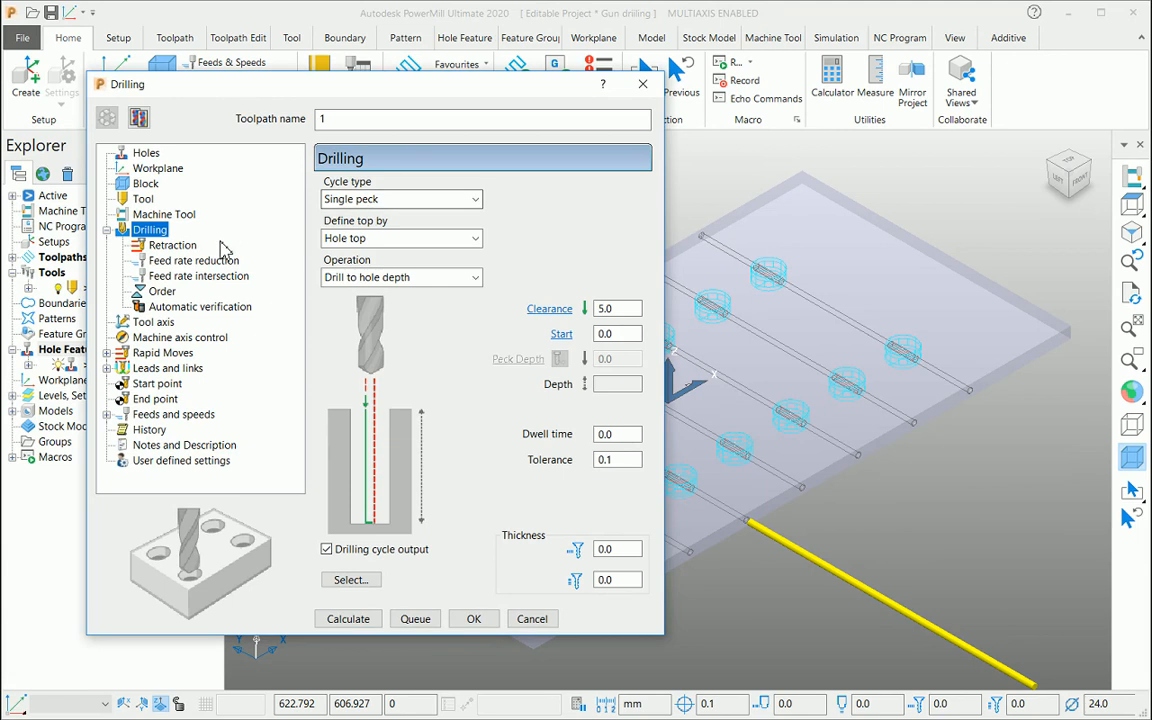
Review the hole-intersection settings for distance, number of steps, safety margin, feed rate and spindle speed, plus the toolpath's general feeds and speeds
left_click(172, 277)
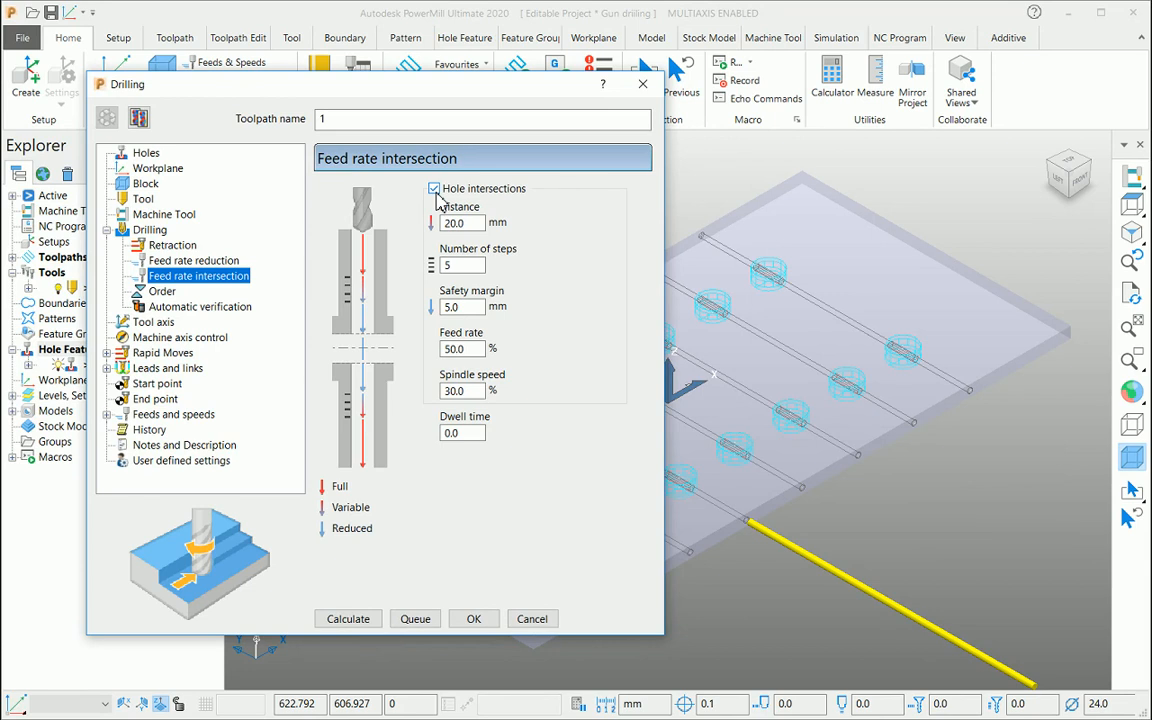
left_click_drag(478, 224, 437, 224)
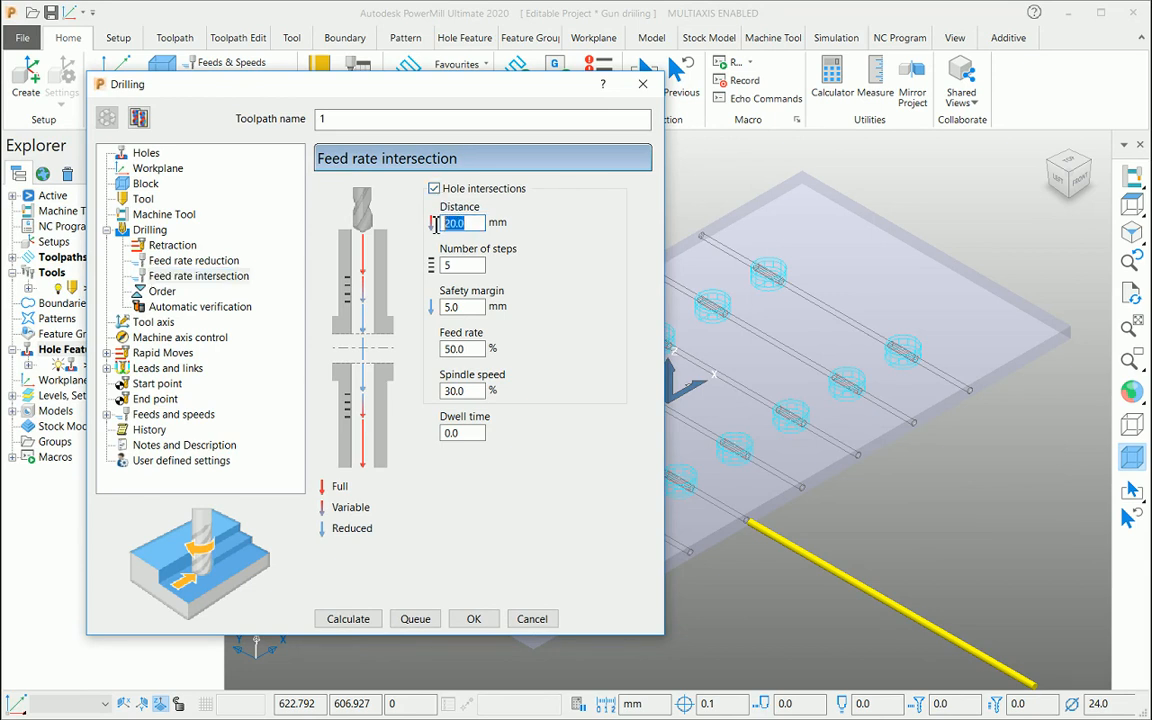
left_click_drag(376, 88, 297, 86)
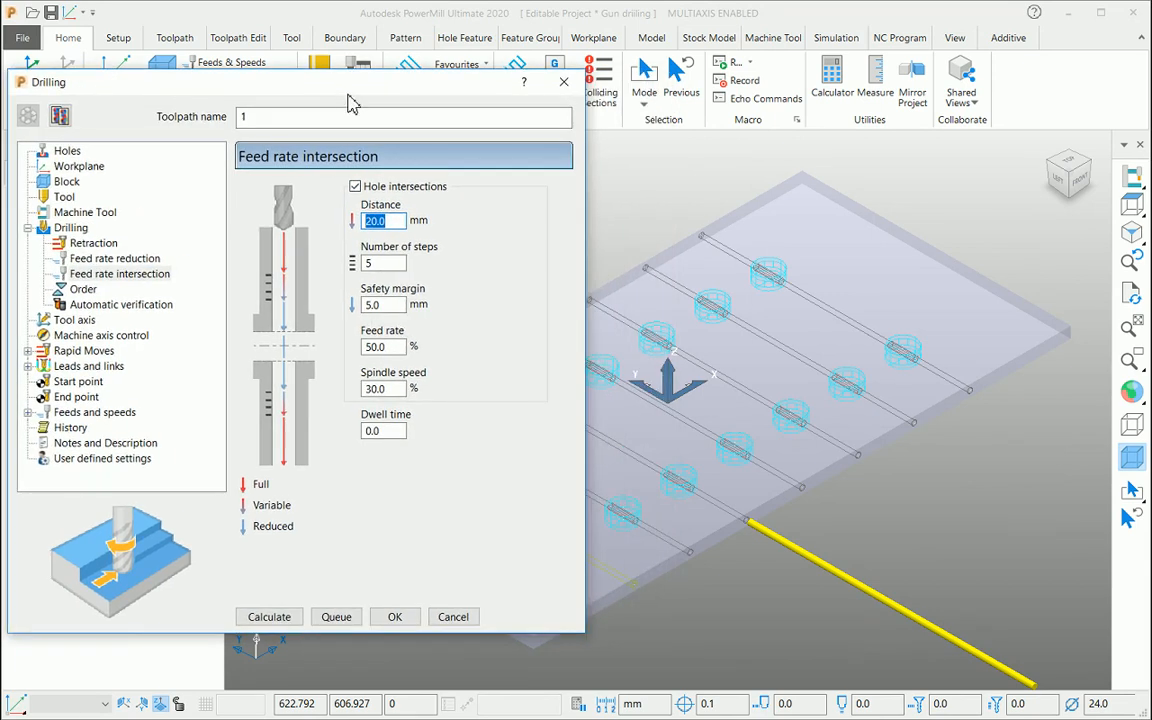
scroll(666, 340, "up", 10)
middle_click_drag(769, 369, 919, 339, "shift")
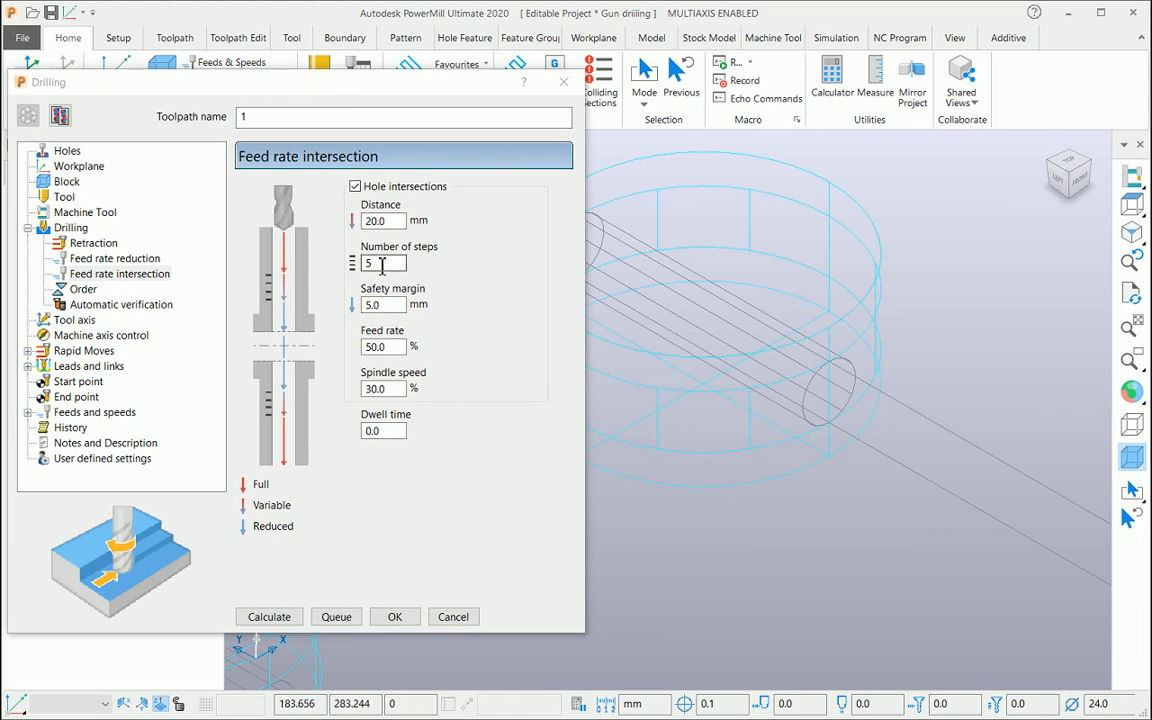
left_click_drag(382, 264, 346, 272)
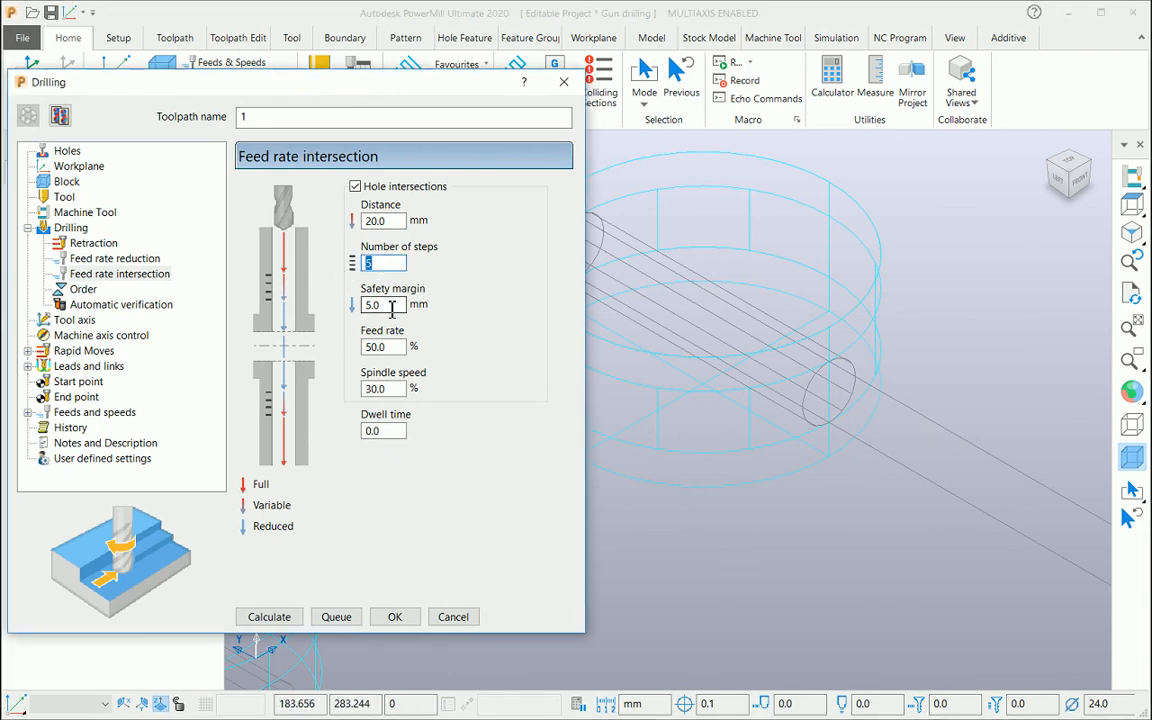
left_click_drag(391, 307, 331, 282)
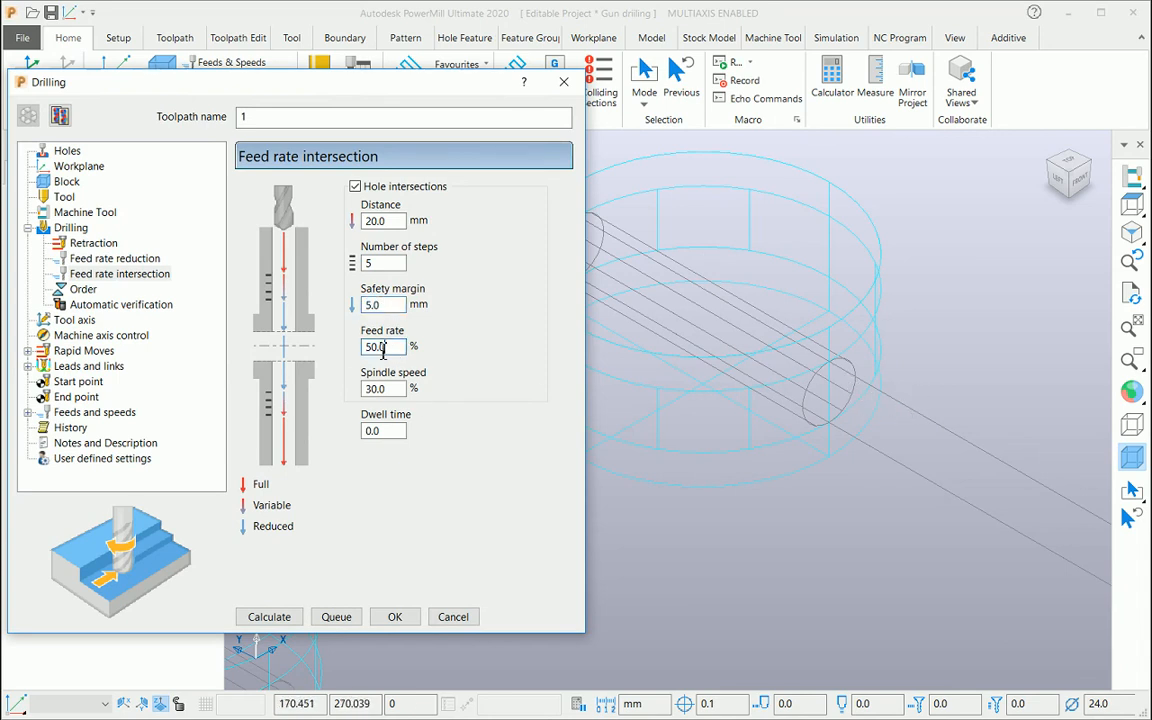
left_click_drag(392, 347, 368, 362)
left_click_drag(398, 389, 368, 395)
left_click(100, 413)
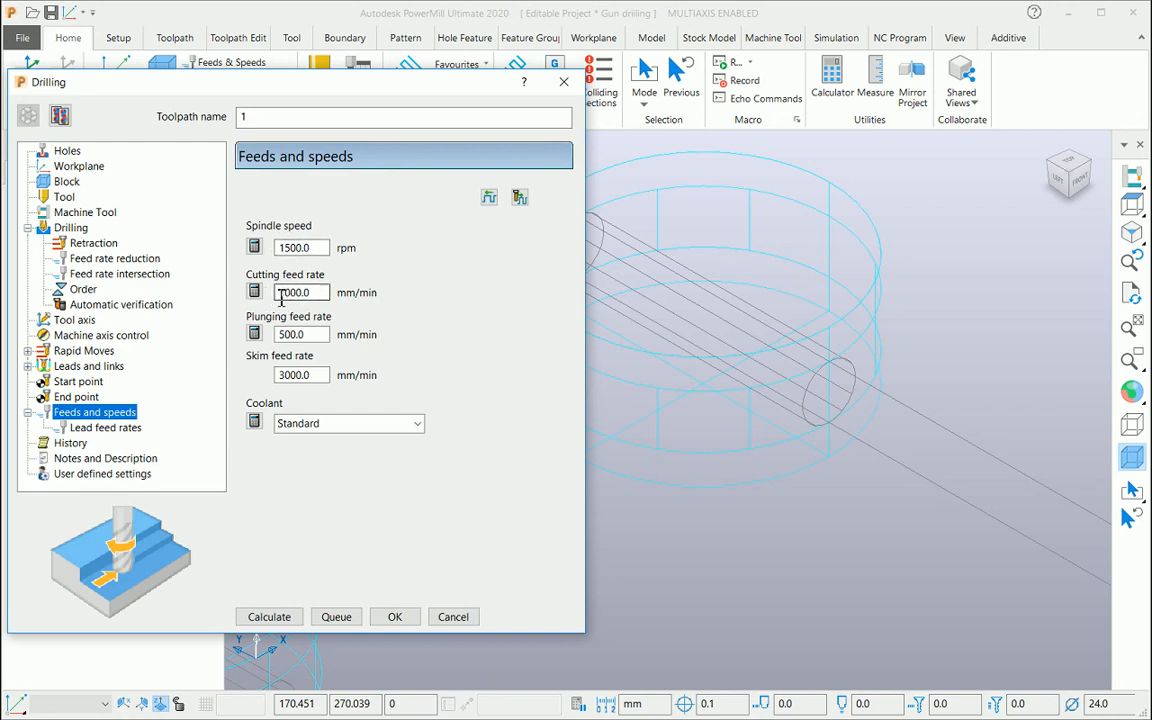
Select the 24 mm diameter holes for drilling and calculate the toolpath
left_click(68, 227)
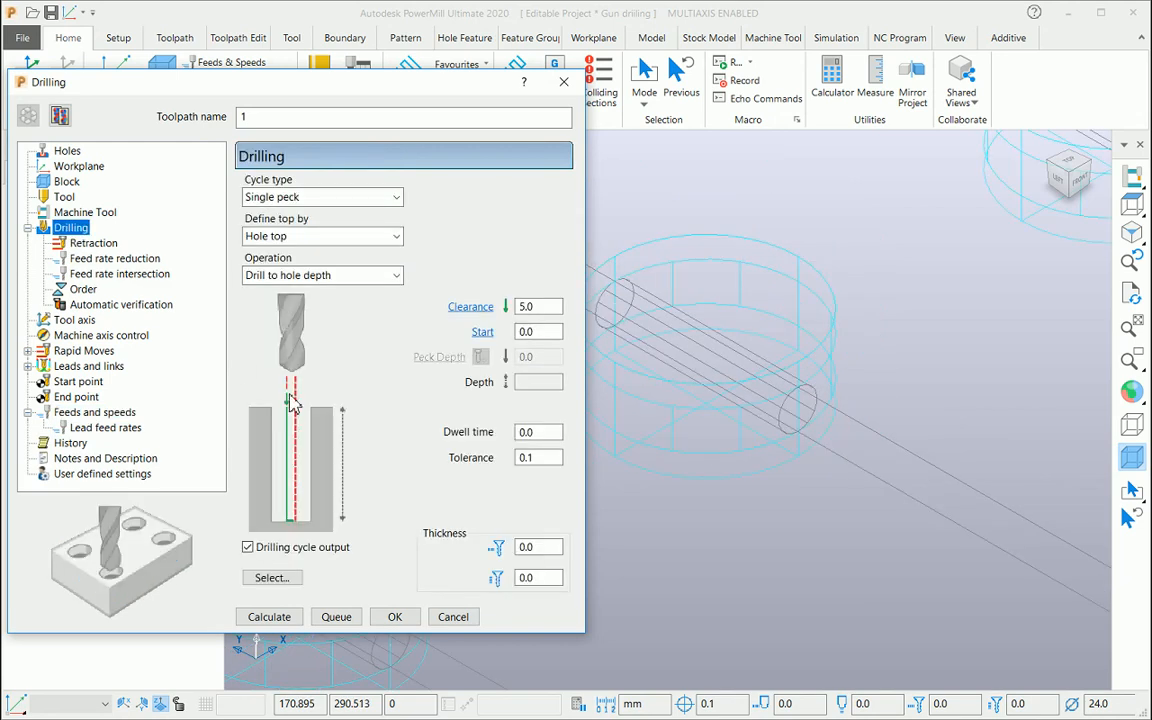
left_click(262, 579)
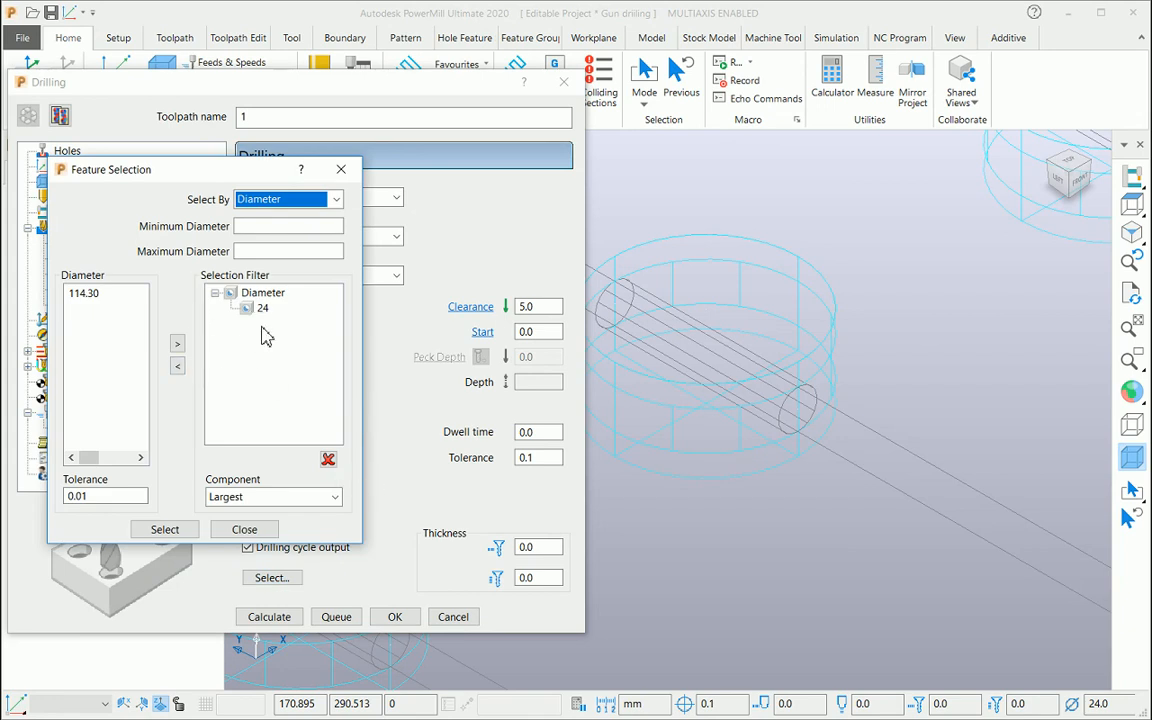
left_click(258, 310)
left_click(244, 529)
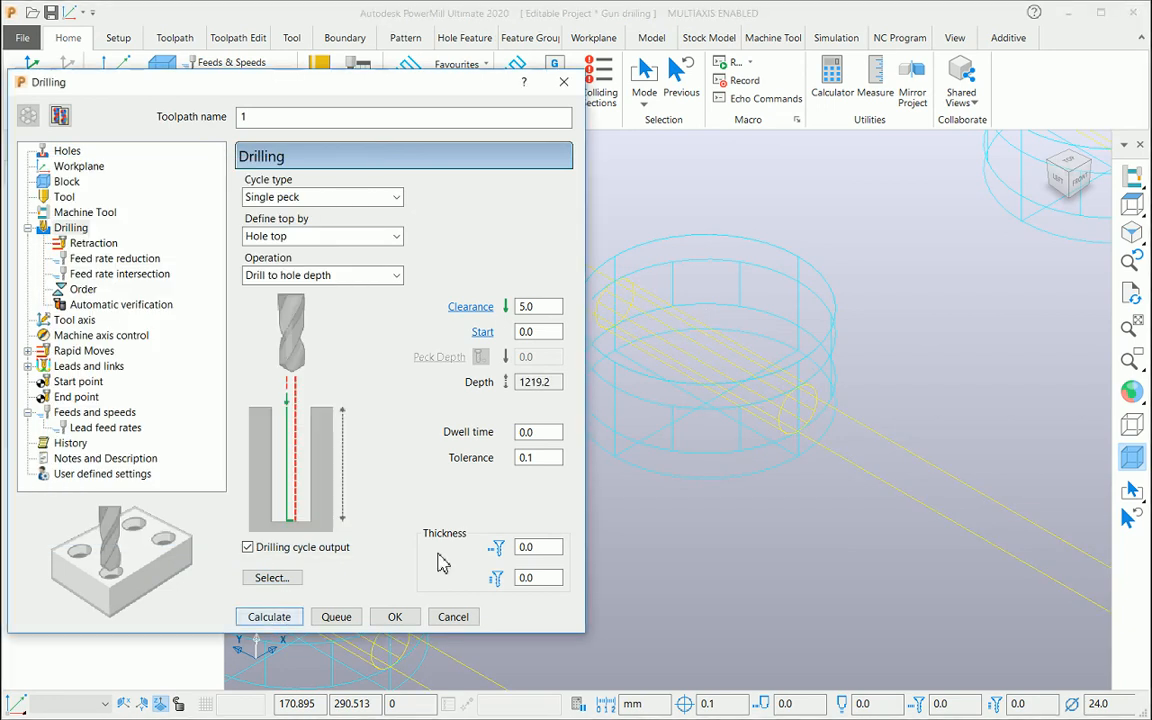
scroll(630, 388, "down", 5)
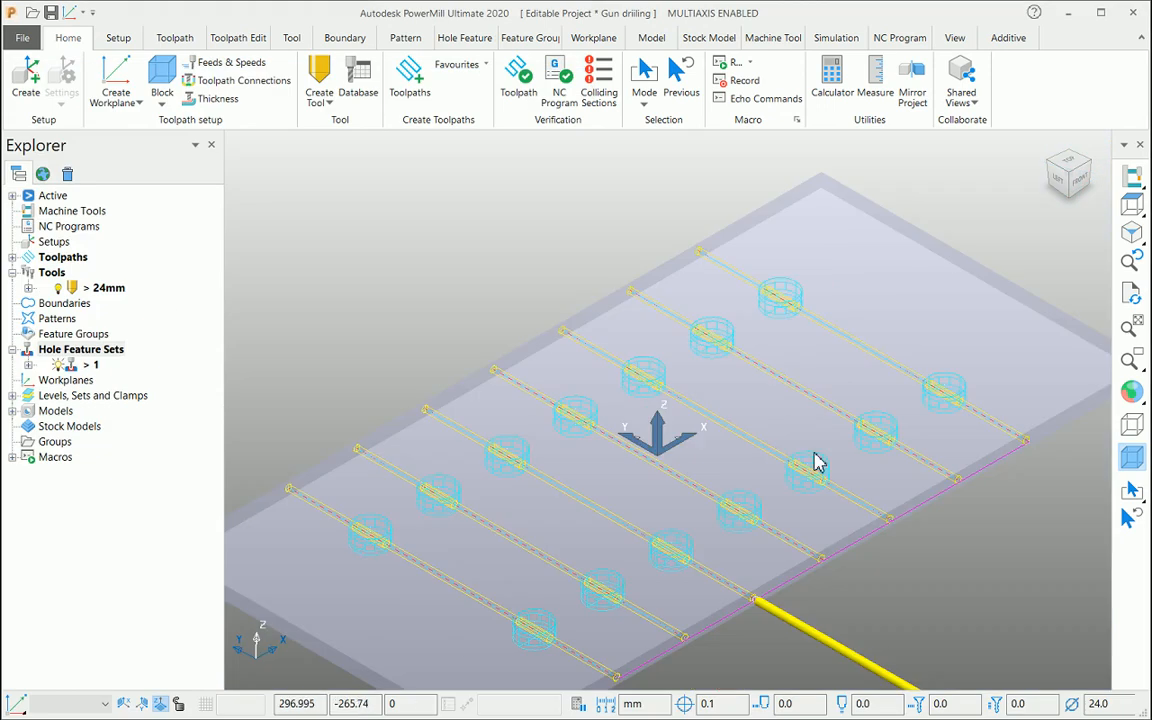
Display the feed rates of the calculated drilling toolpath
scroll(756, 535, "up", 5)
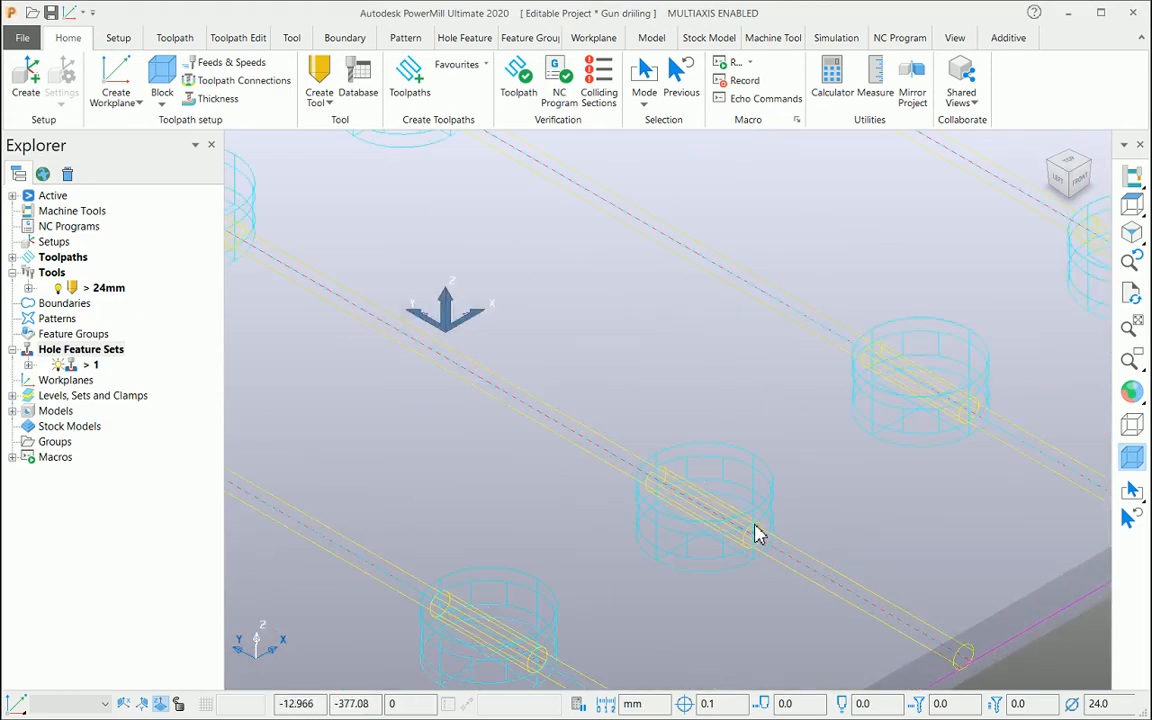
left_click(13, 257)
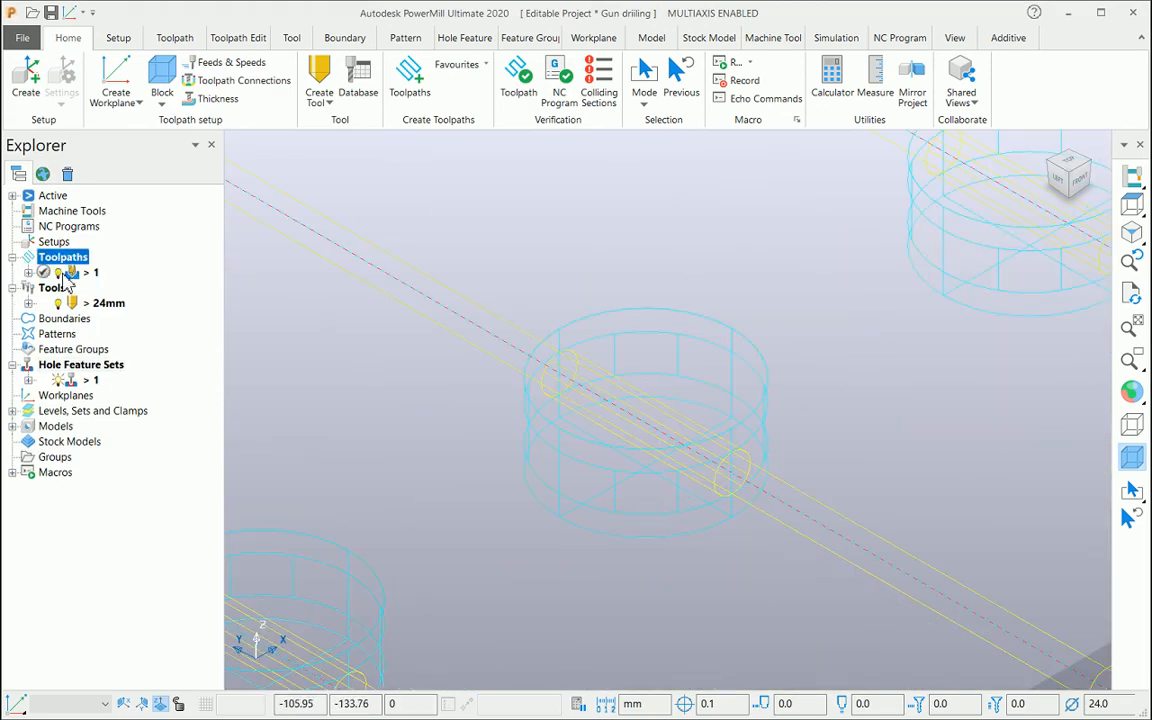
right_click(83, 274)
left_click(180, 366)
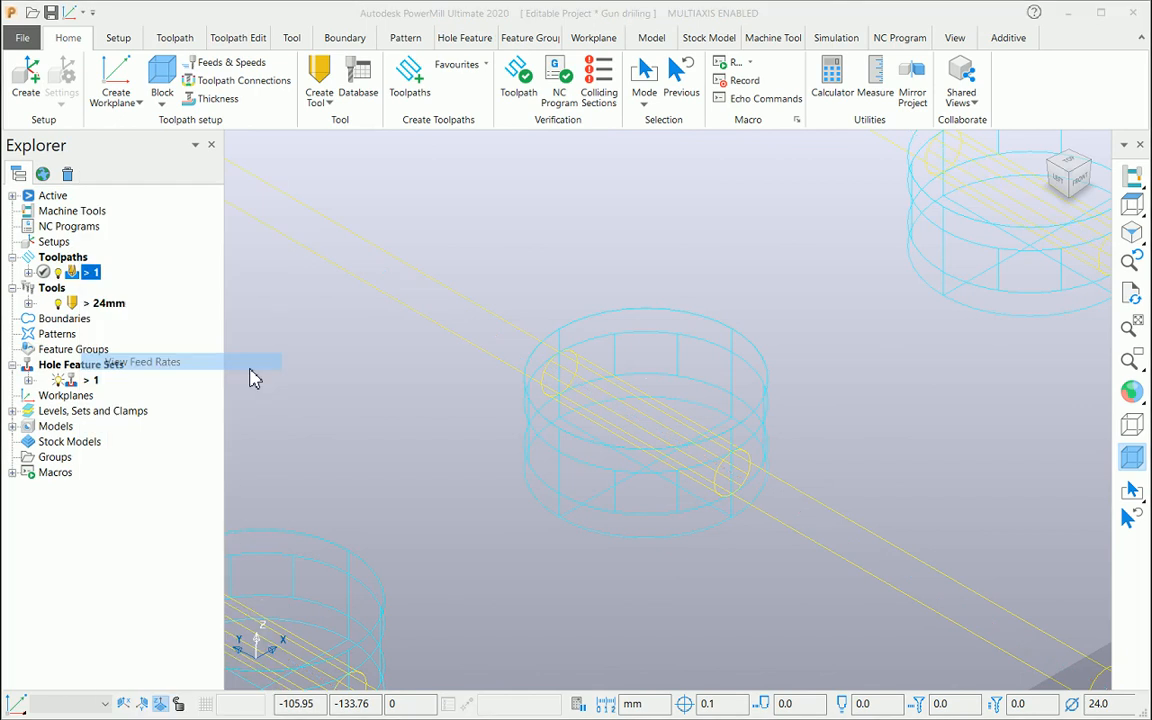
Examine the colour-coded feed rates where the drill enters and leaves a large intersecting hole, comparing them with the feed rate list
scroll(706, 537, "up", 3)
middle_click_drag(706, 537, 854, 499)
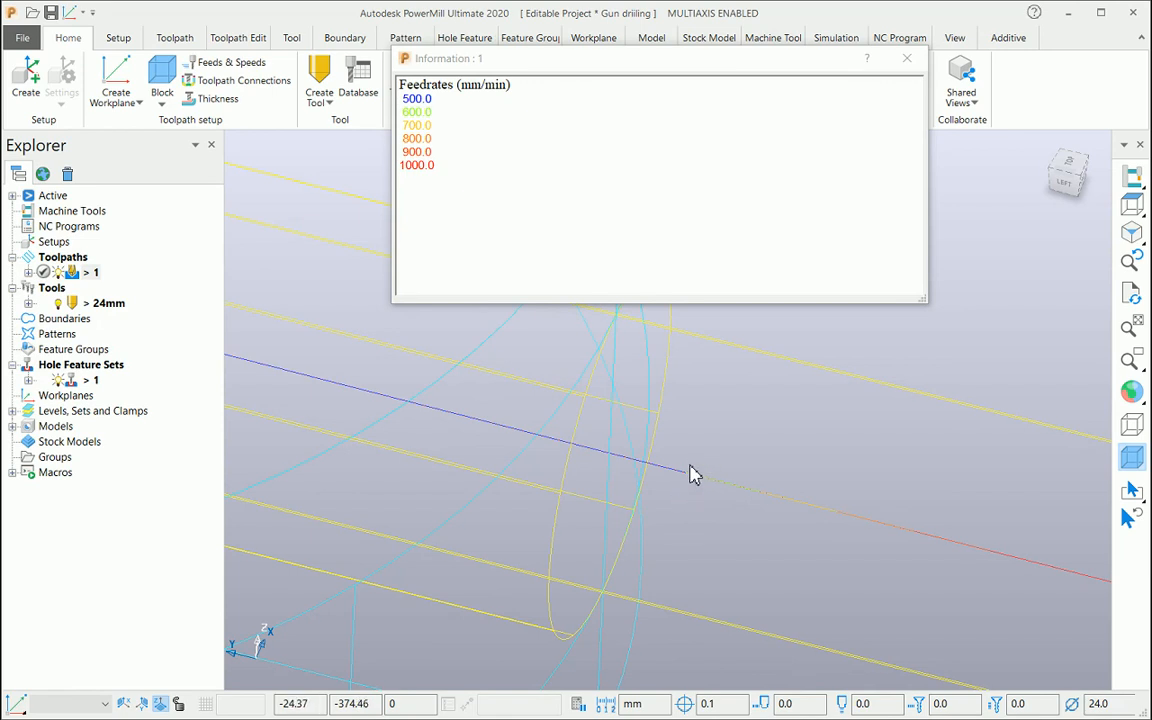
left_click(431, 99)
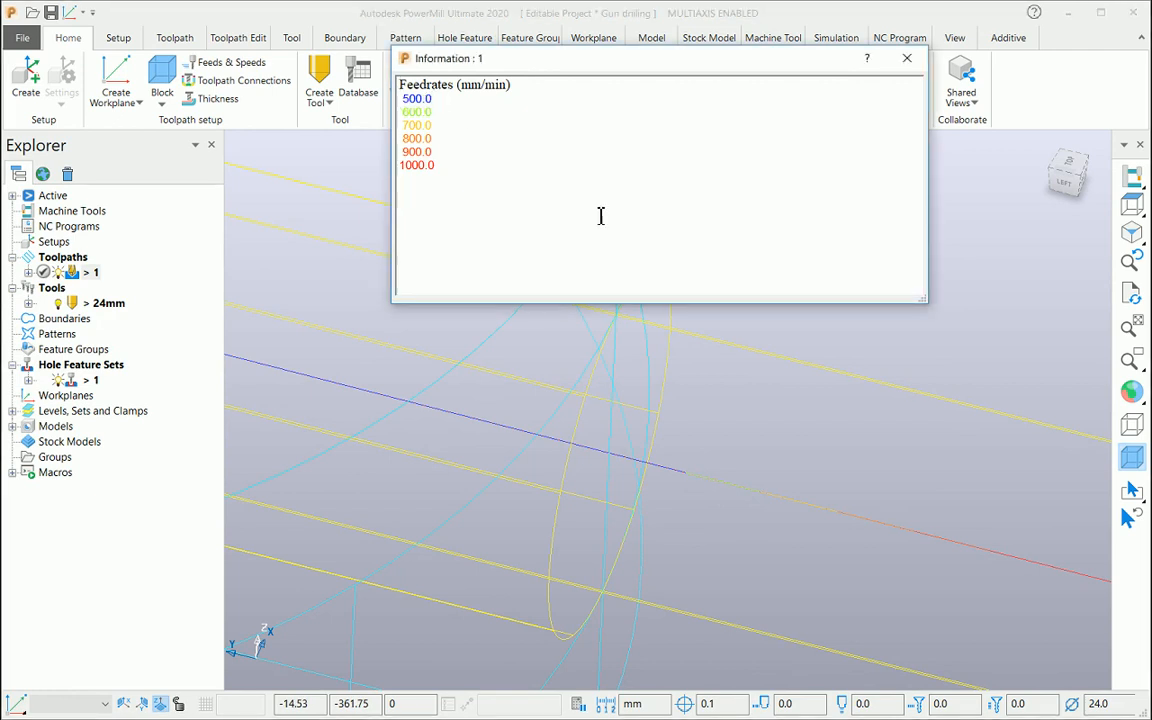
scroll(780, 533, "down", 3)
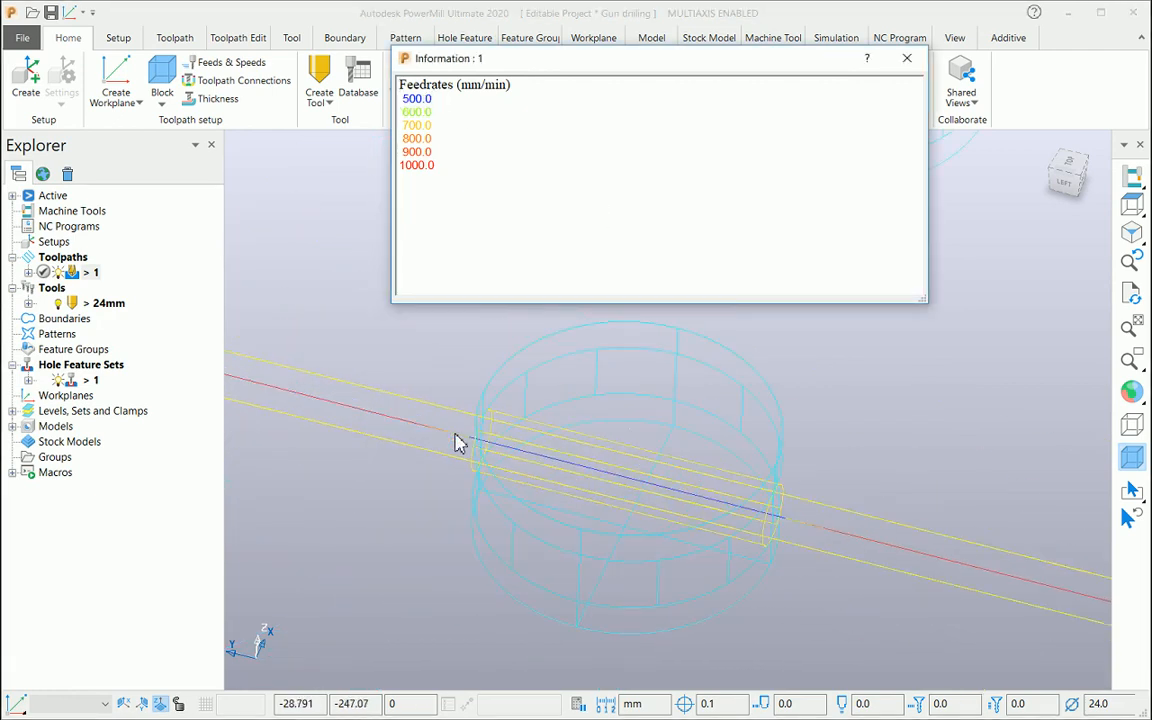
scroll(450, 437, "up", 2)
scroll(448, 432, "up", 3)
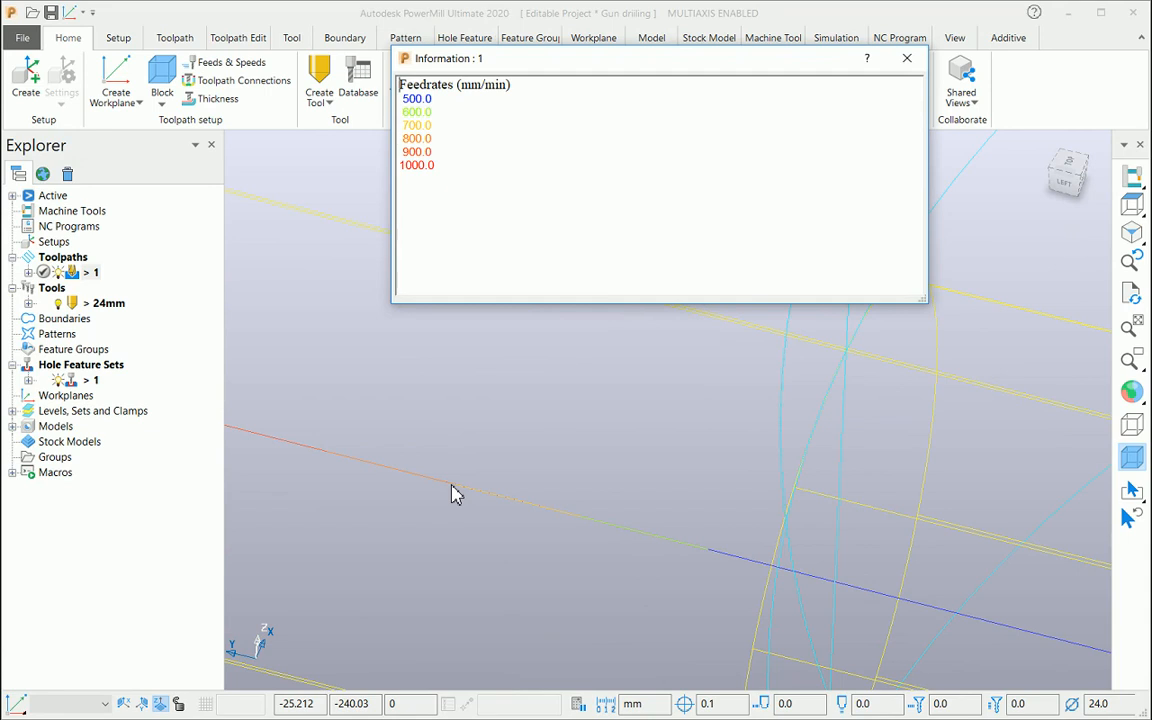
scroll(775, 545, "down", 4)
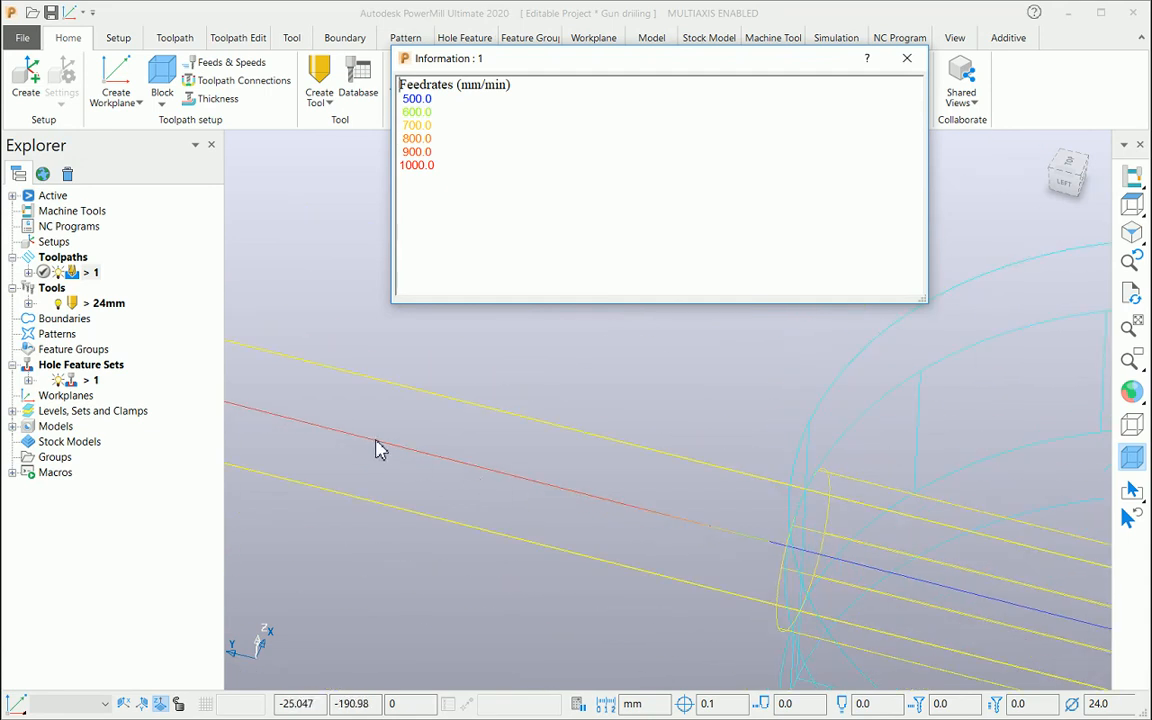
scroll(405, 410, "down", 3)
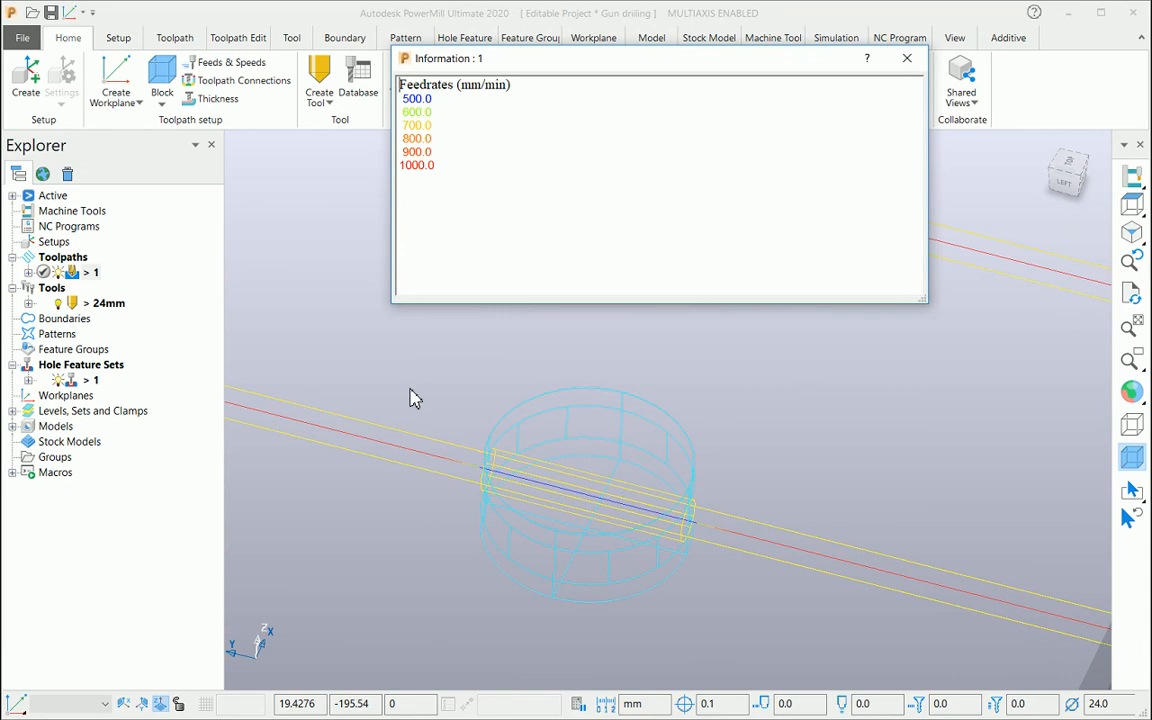